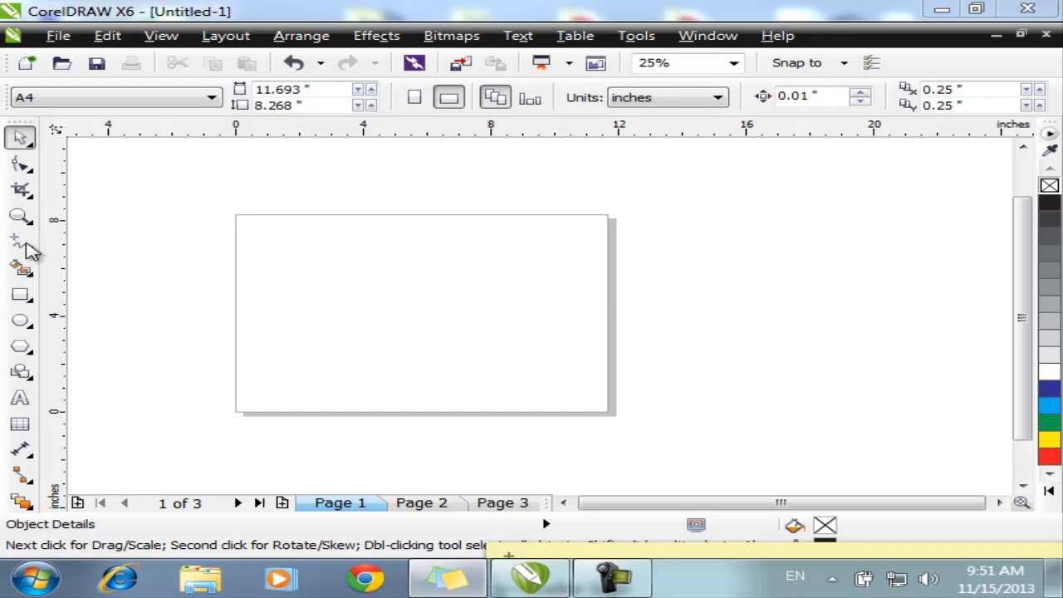
# Step: Draw a freehand wavy curve with three humps, about 10.7 in wide, across the upper part of the page
pyautogui.click(23, 249)
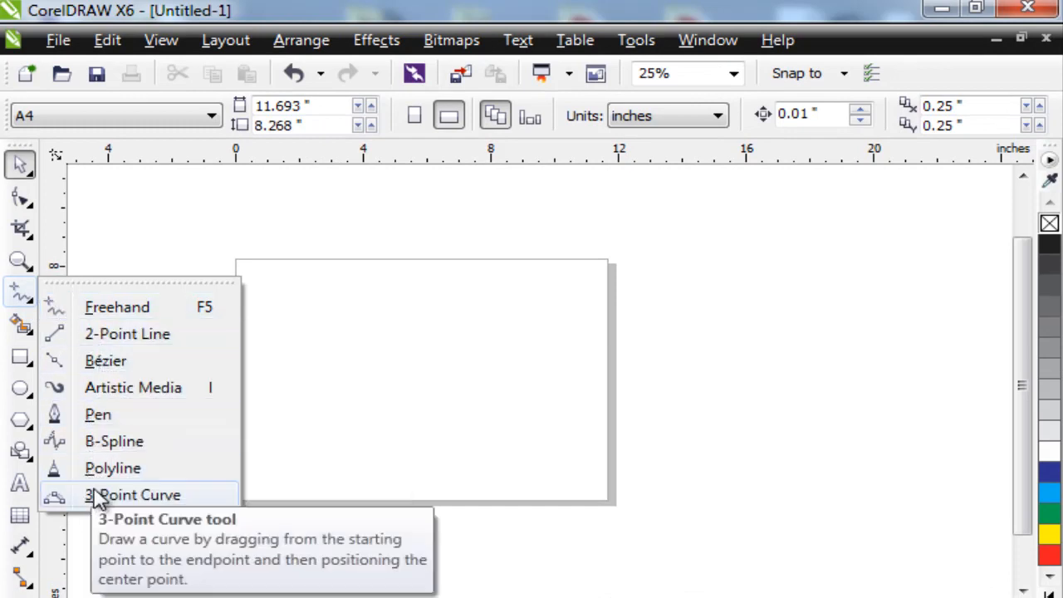
pyautogui.click(106, 316)
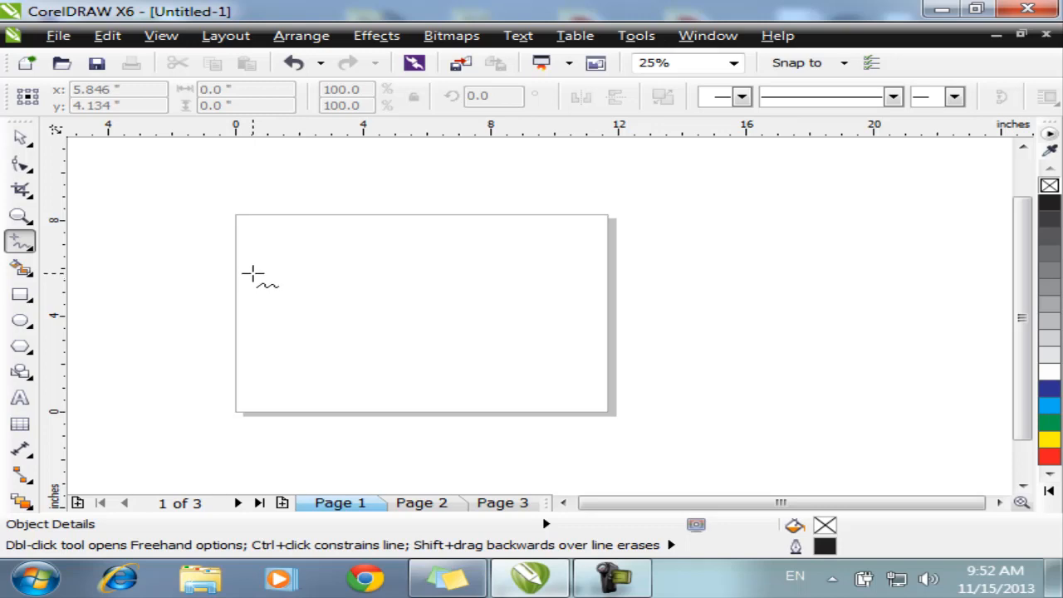
pyautogui.moveTo(252, 272)
pyautogui.mouseDown()
pyautogui.moveTo(265, 248)
pyautogui.moveTo(286, 243)
pyautogui.moveTo(335, 263)
pyautogui.moveTo(396, 247)
pyautogui.moveTo(474, 277)
pyautogui.moveTo(507, 266)
pyautogui.moveTo(530, 244)
pyautogui.moveTo(573, 245)
pyautogui.moveTo(594, 264)
pyautogui.mouseUp()
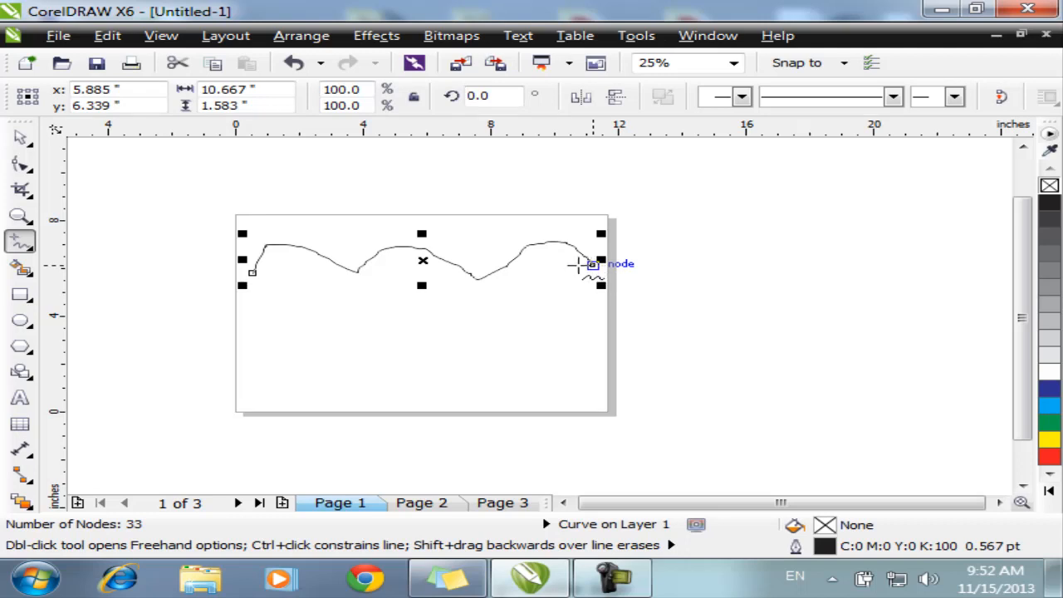
# Step: Draw a vertical freehand stroke about 4.25 in high and a second wavy curve about 10 in wide running past the page's right edge
pyautogui.click(276, 282)
pyautogui.moveTo(276, 282); pyautogui.dragTo(271, 382)
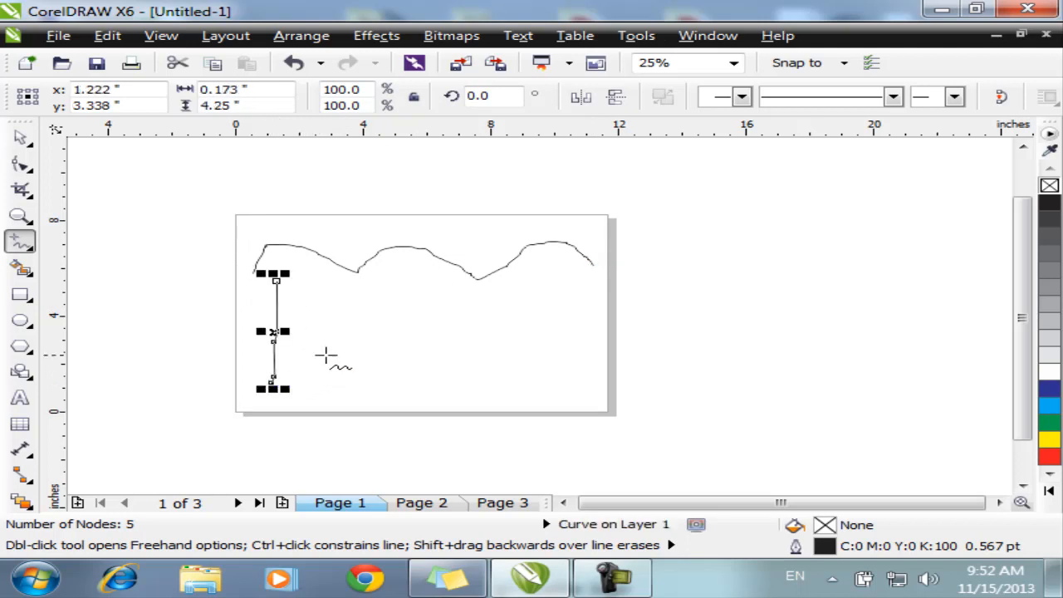
pyautogui.moveTo(335, 335)
pyautogui.mouseDown()
pyautogui.moveTo(388, 296)
pyautogui.moveTo(469, 327)
pyautogui.moveTo(538, 289)
pyautogui.moveTo(618, 291)
pyautogui.moveTo(651, 245)
pyautogui.mouseUp()
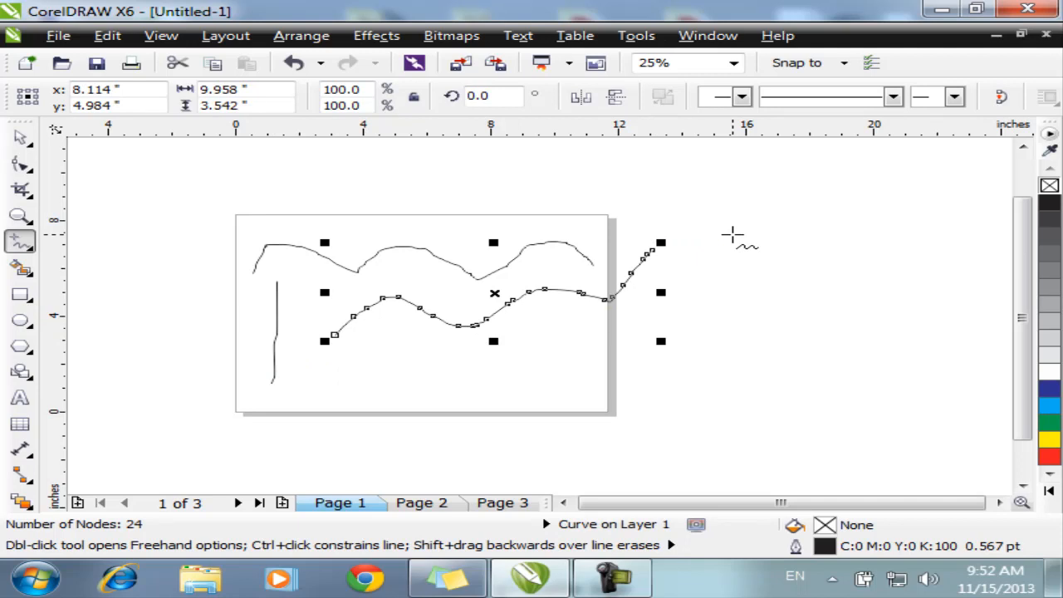
pyautogui.scroll(2, 540, 309)
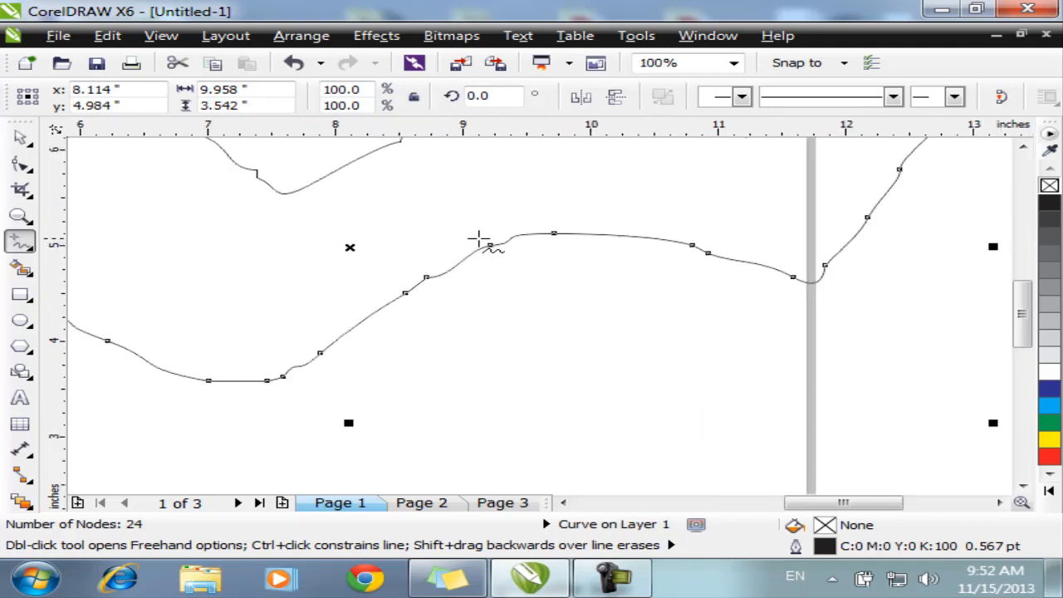
pyautogui.scroll(-2, 479, 238)
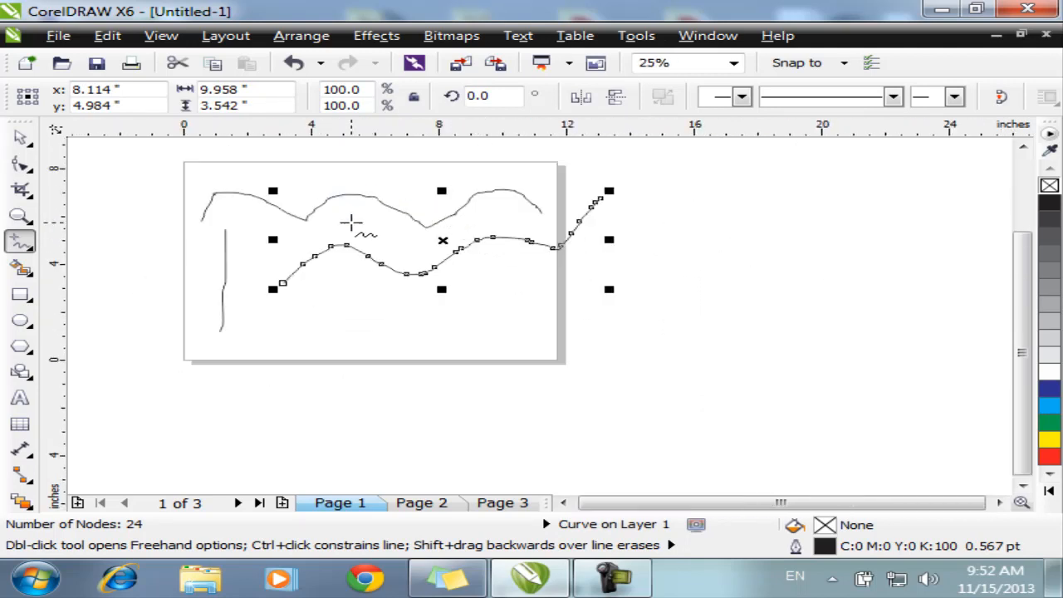
pyautogui.moveTo(352, 221)
pyautogui.mouseDown()
pyautogui.moveTo(465, 258)
pyautogui.moveTo(468, 276)
pyautogui.mouseUp()
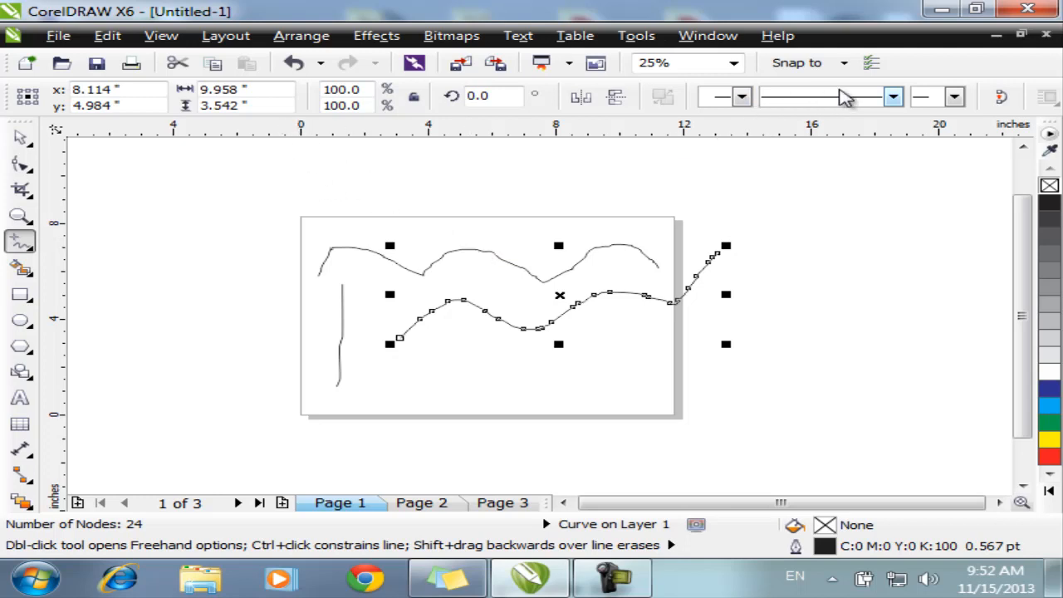
# Step: Float the property bar over the workspace and set the selected second wavy curve's outline width to 10 pt
pyautogui.click(893, 98)
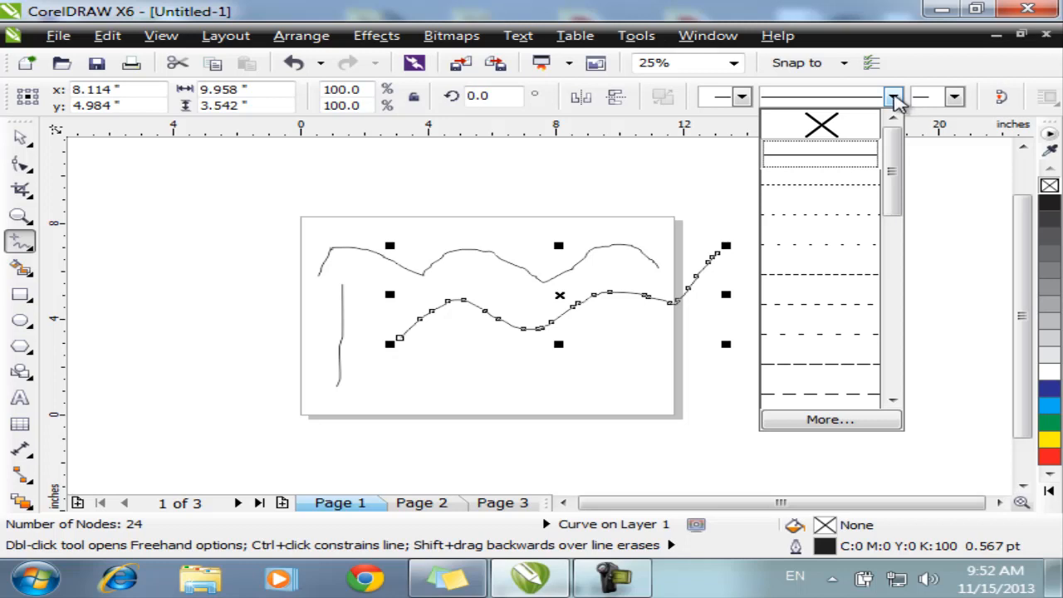
pyautogui.click(893, 97)
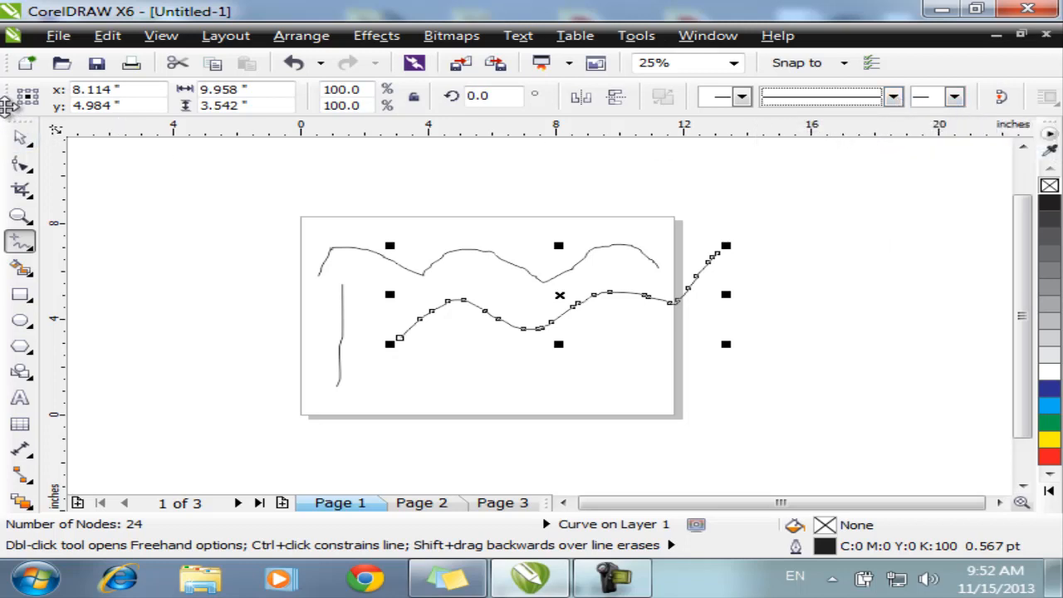
pyautogui.moveTo(6, 106); pyautogui.dragTo(6, 154)
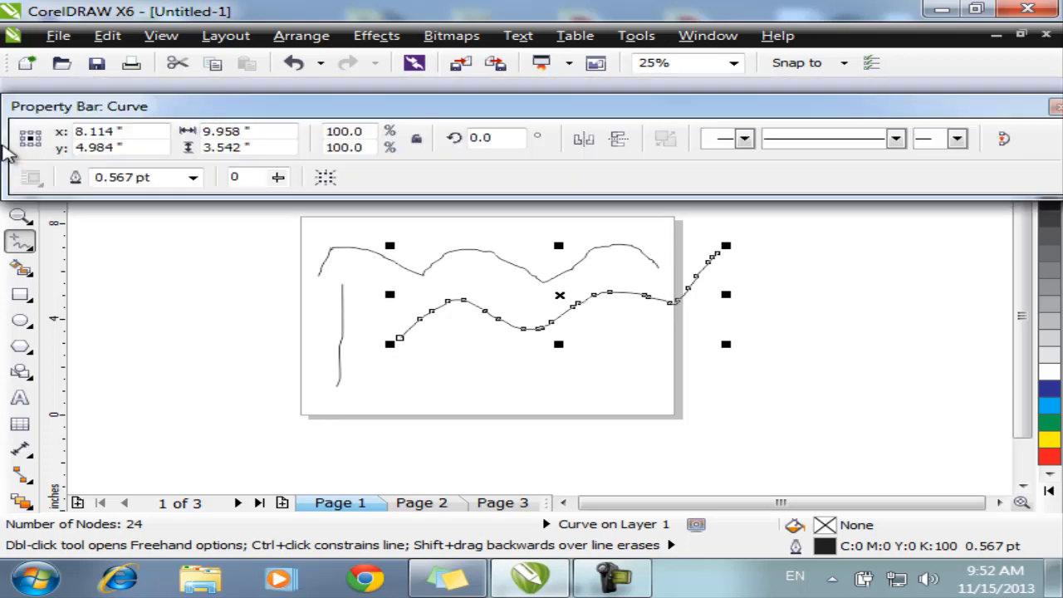
pyautogui.moveTo(423, 109); pyautogui.dragTo(426, 94)
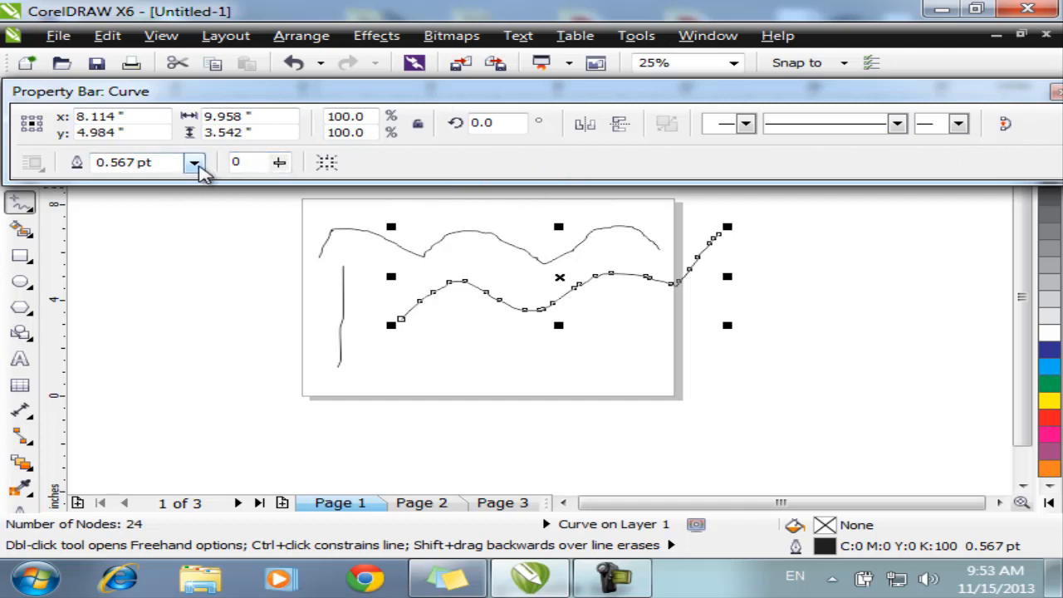
pyautogui.click(196, 164)
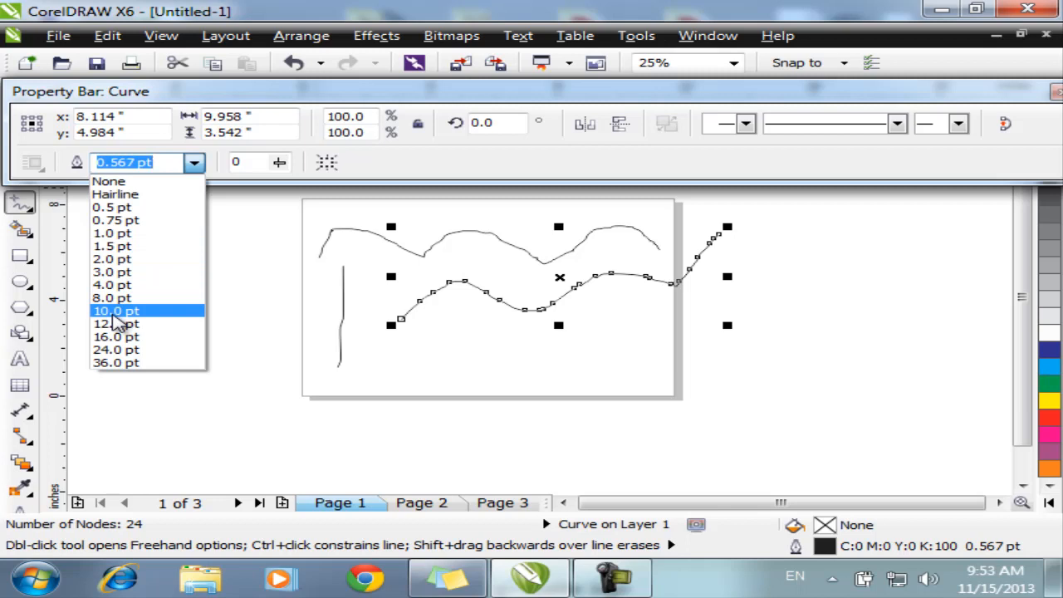
pyautogui.click(115, 312)
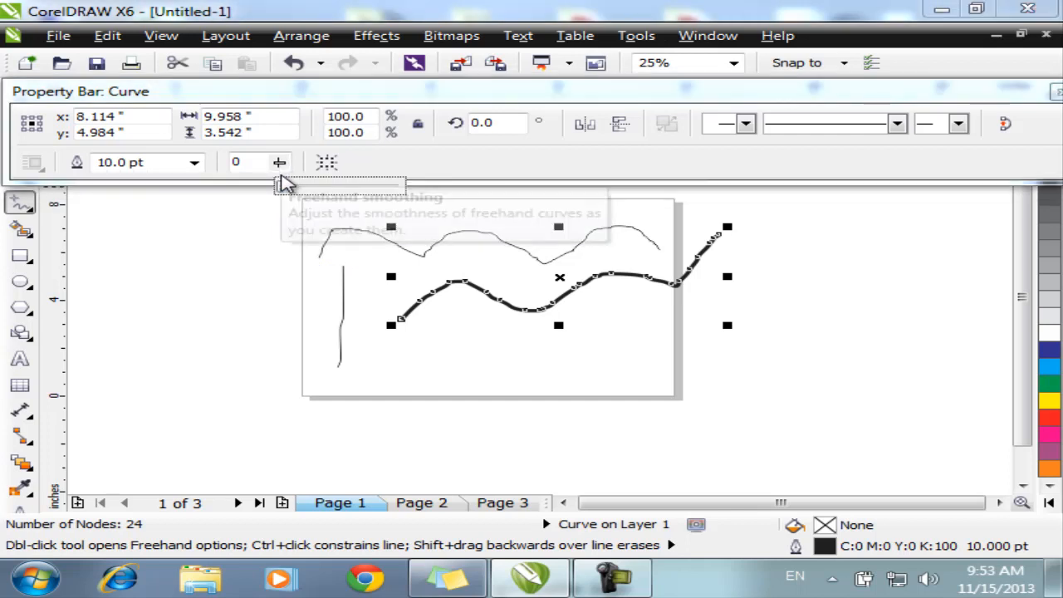
# Step: Set freehand smoothing to 100 and draw a wavy curve about 10.25 in wide below the thick one
pyautogui.click(280, 164)
pyautogui.moveTo(280, 186); pyautogui.dragTo(408, 190)
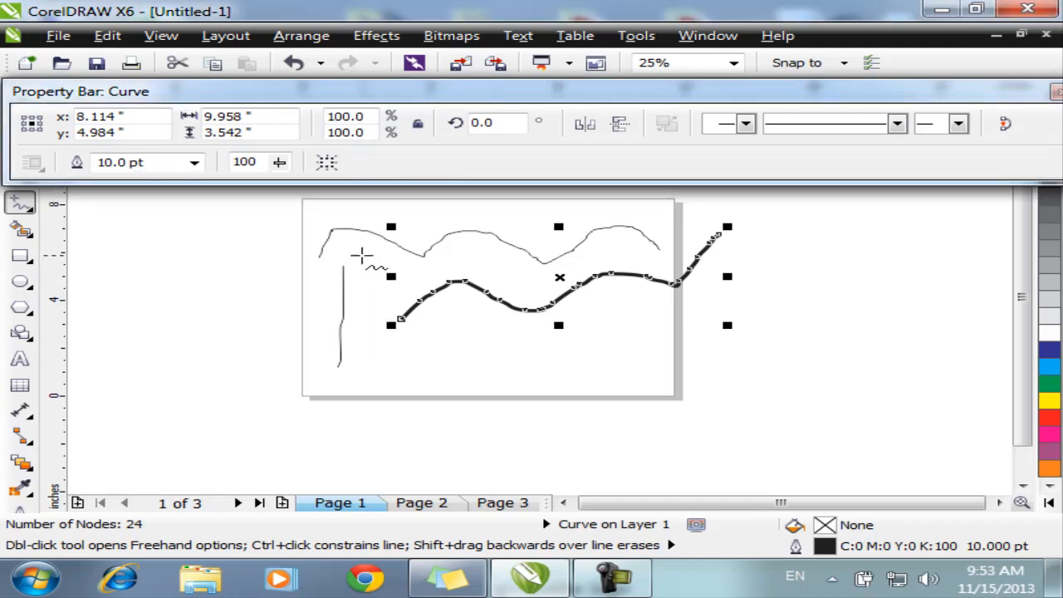
pyautogui.moveTo(362, 378)
pyautogui.mouseDown()
pyautogui.moveTo(395, 355)
pyautogui.moveTo(440, 366)
pyautogui.moveTo(537, 334)
pyautogui.moveTo(605, 346)
pyautogui.moveTo(655, 333)
pyautogui.moveTo(684, 310)
pyautogui.mouseUp()
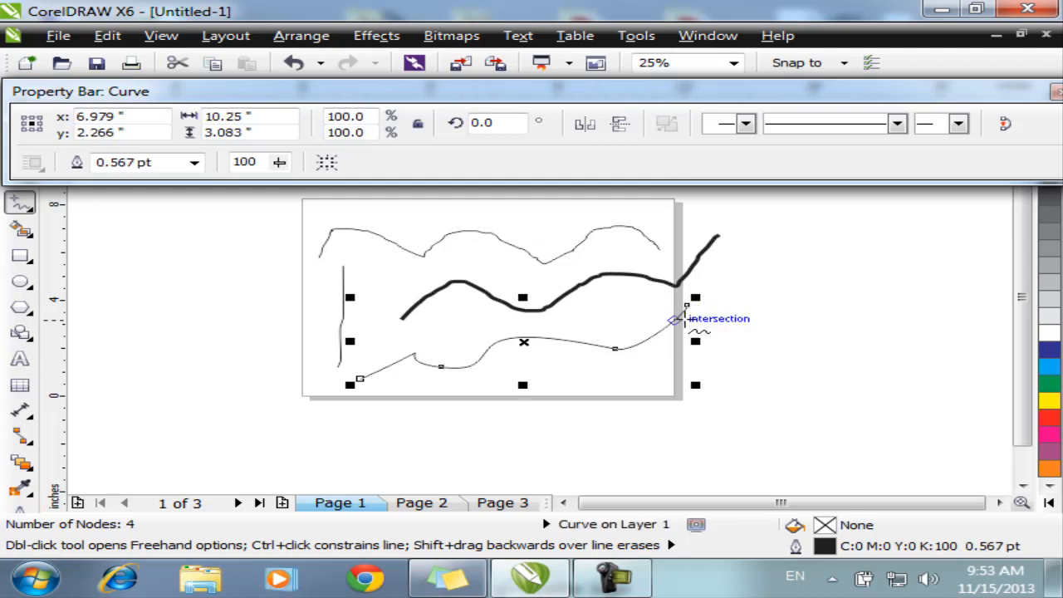
pyautogui.scroll(1, 520, 249)
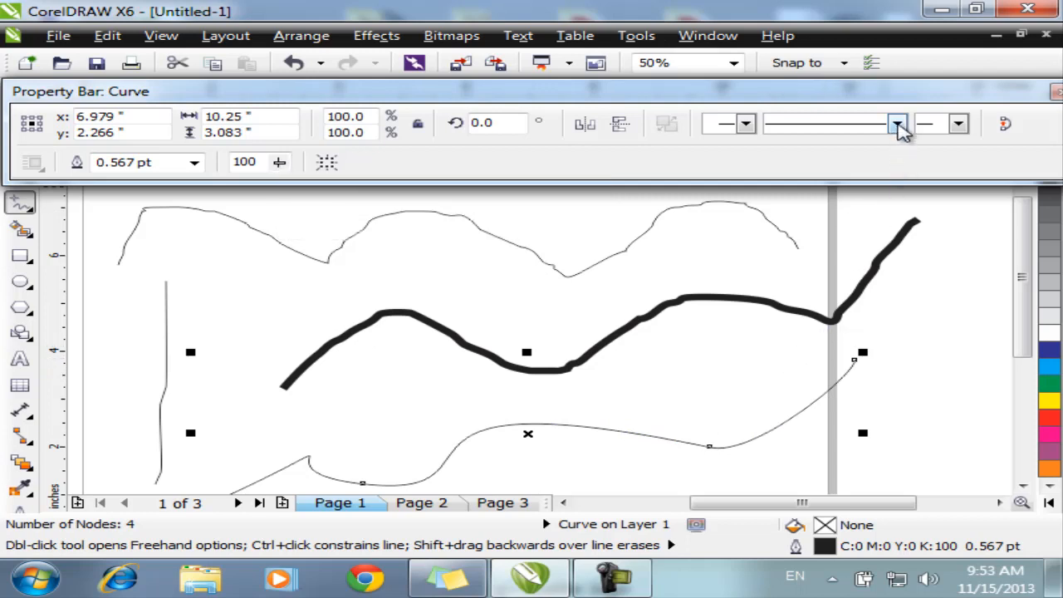
# Step: Add a triangular arrowhead to the end of the lowest curve and draw a short straight line over the thick curve's right end
pyautogui.click(959, 125)
pyautogui.click(989, 166)
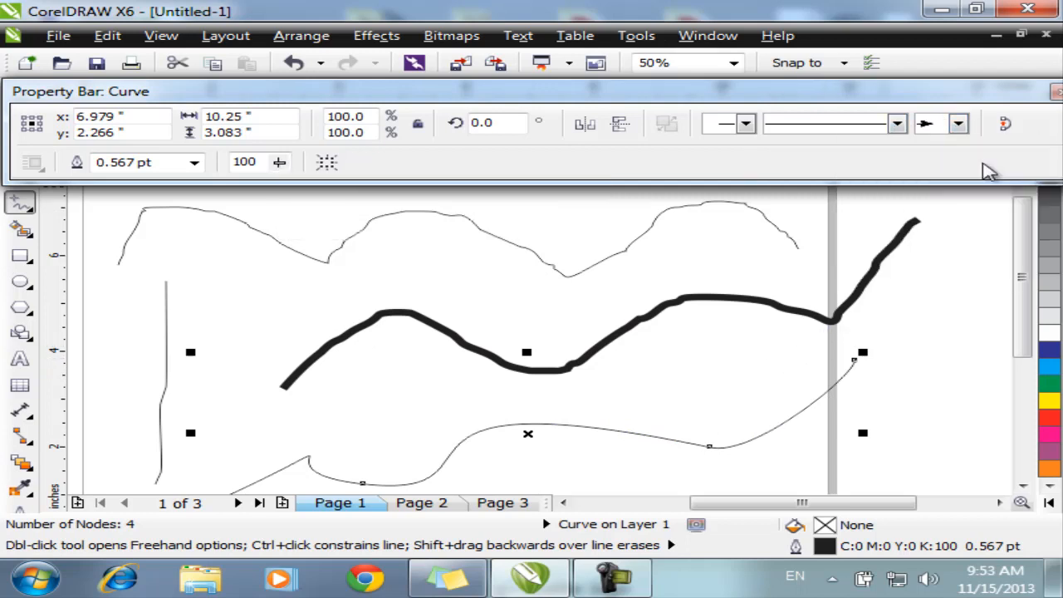
pyautogui.click(898, 236)
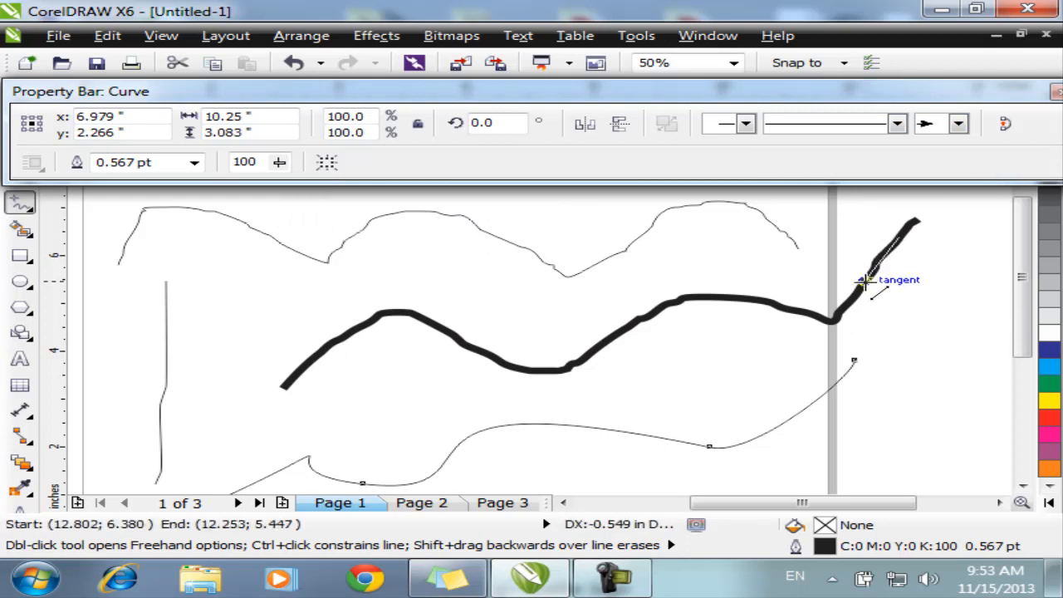
pyautogui.click(860, 284)
# Step: Draw a slanted straight line about 3.5 in wide above the thick curve's left part and set its outline to 10 pt
pyautogui.click(220, 357)
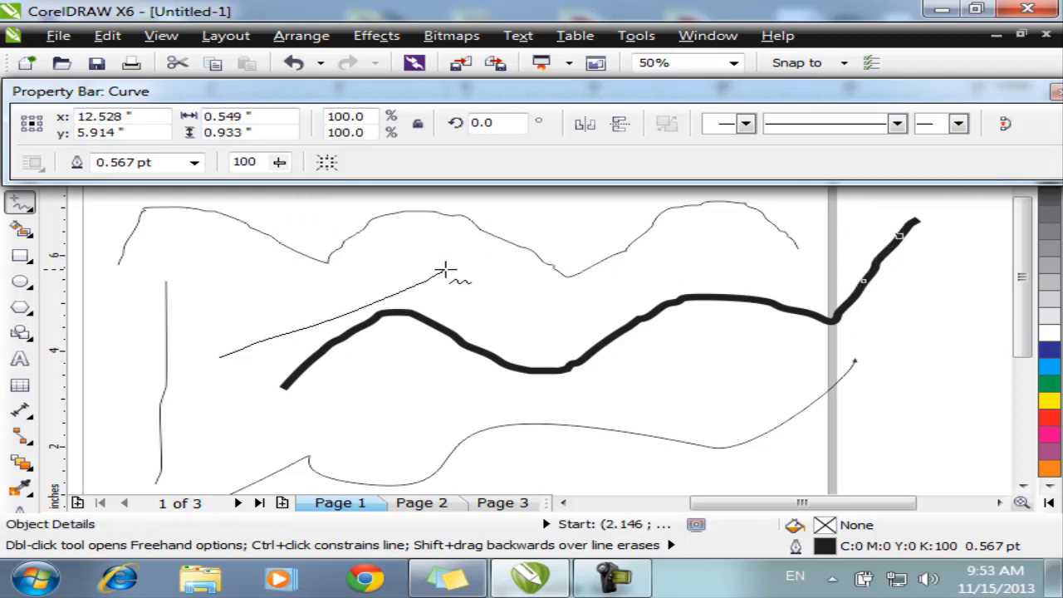
pyautogui.click(445, 267)
pyautogui.click(198, 162)
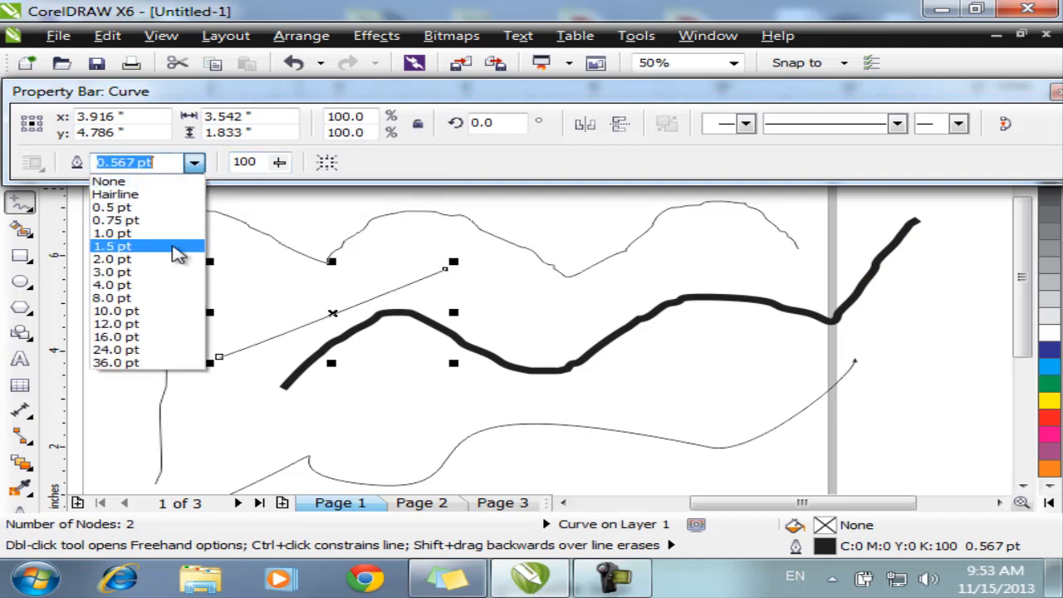
pyautogui.click(156, 310)
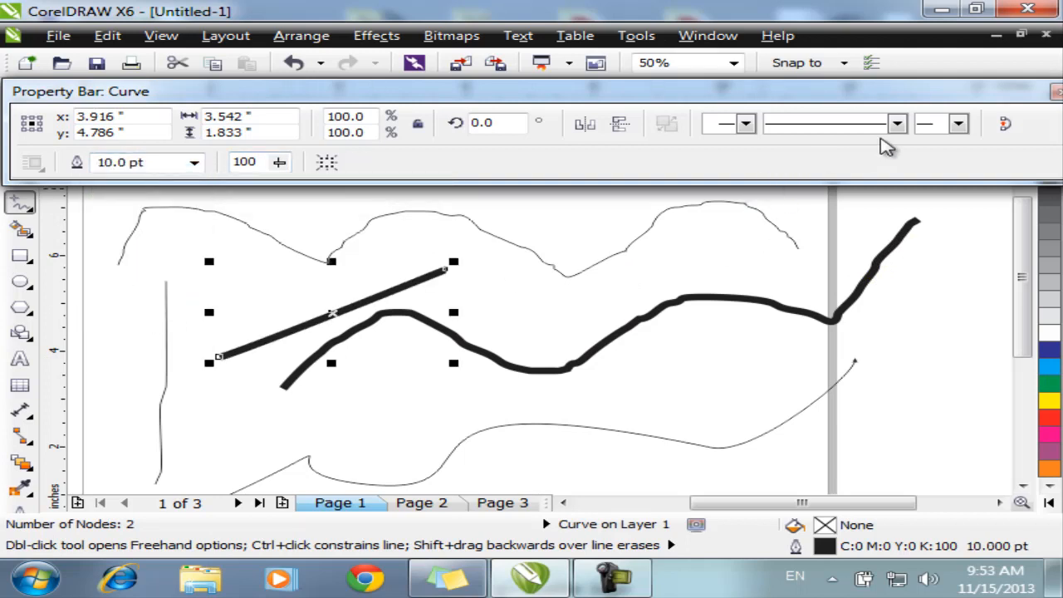
# Step: Give the slanted line a solid triangular end arrowhead and a double-barbed start arrowhead, and deselect it
pyautogui.click(958, 124)
pyautogui.click(923, 223)
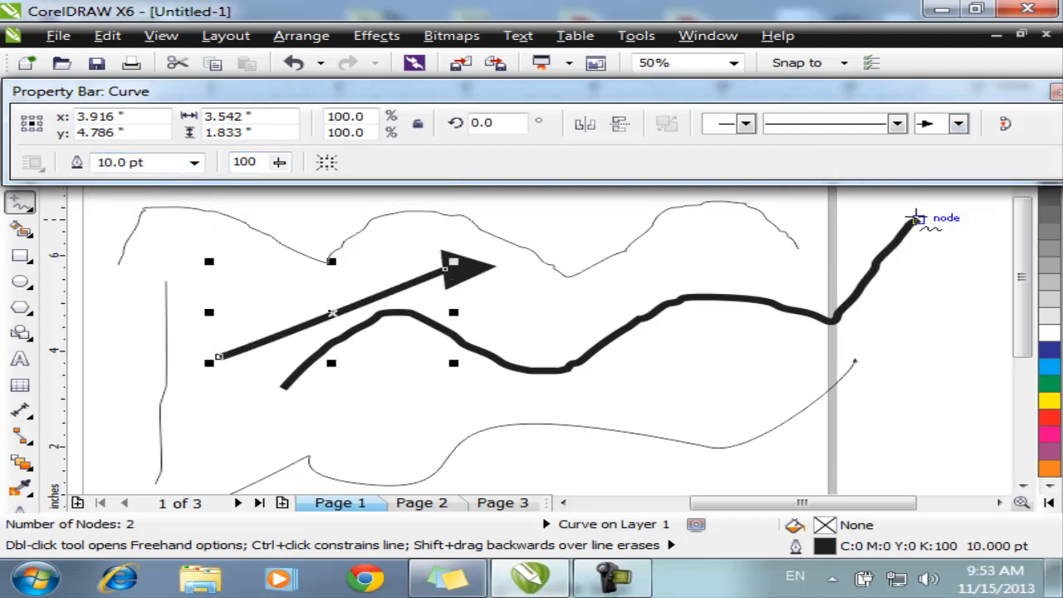
pyautogui.click(958, 124)
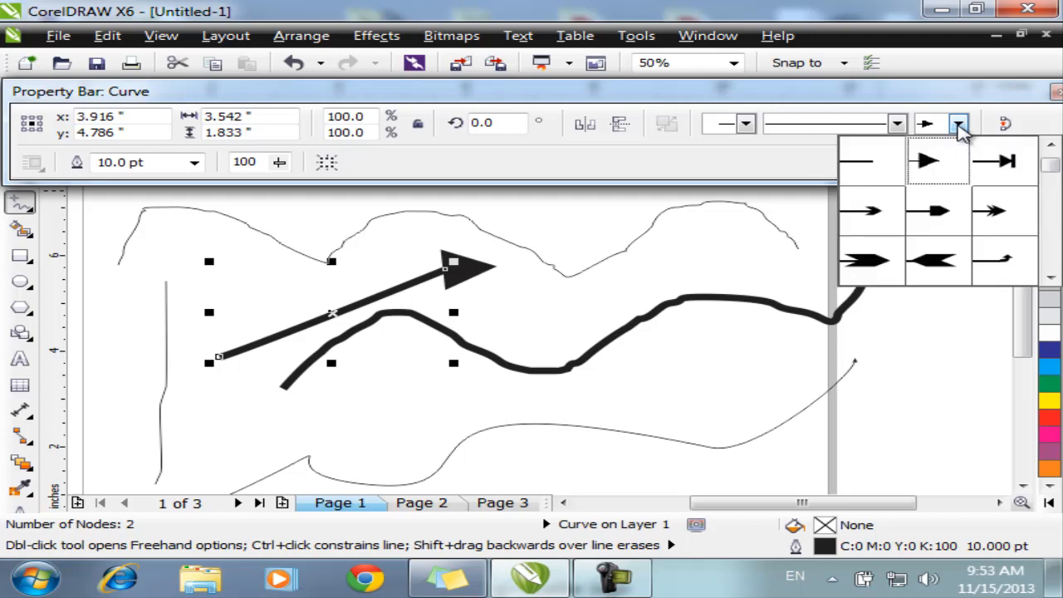
pyautogui.click(746, 126)
pyautogui.click(747, 125)
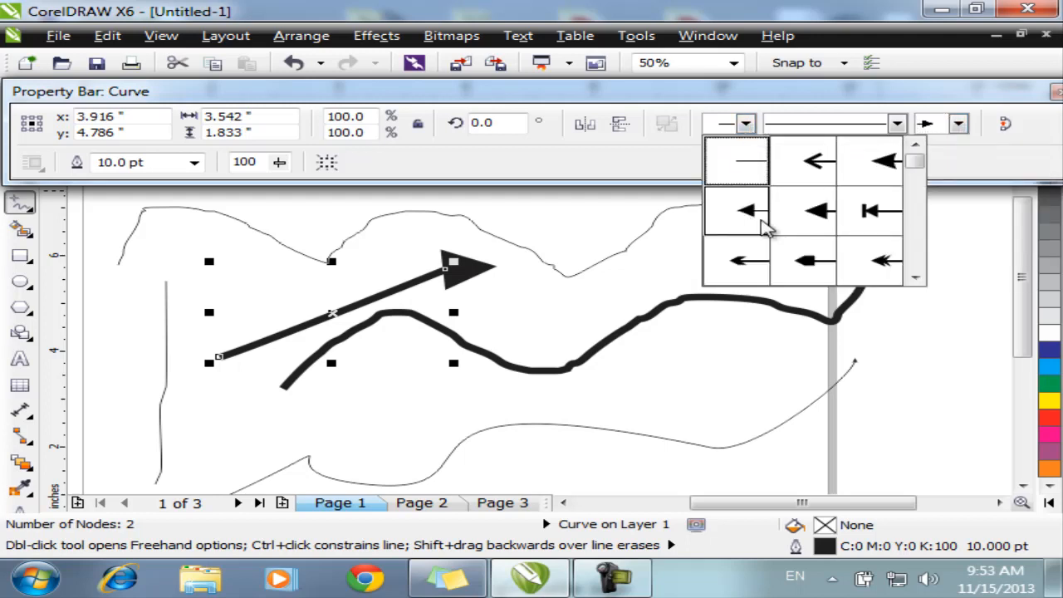
pyautogui.click(883, 262)
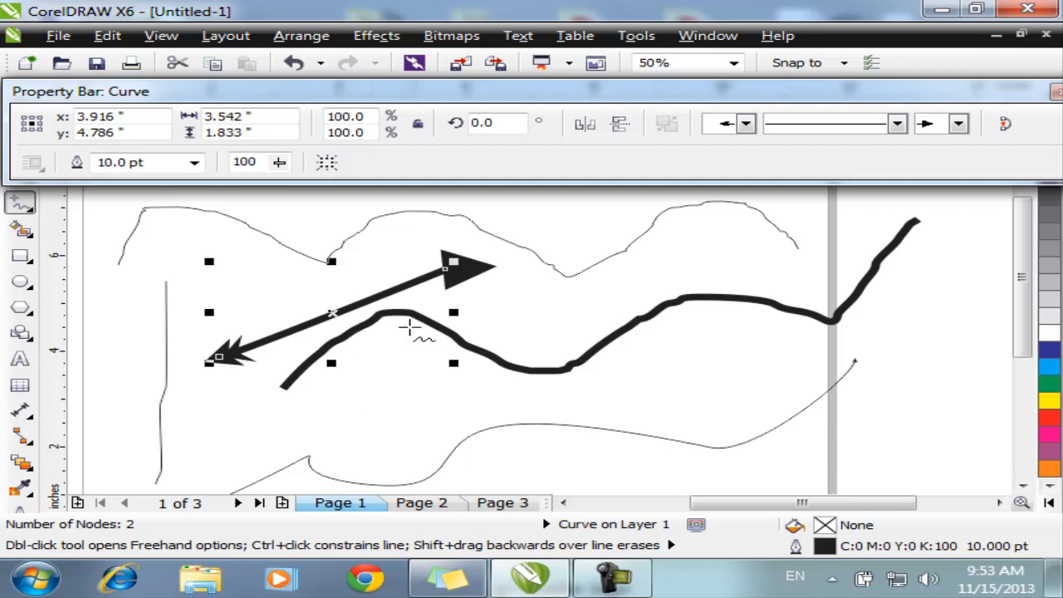
pyautogui.scroll(-1, 425, 334)
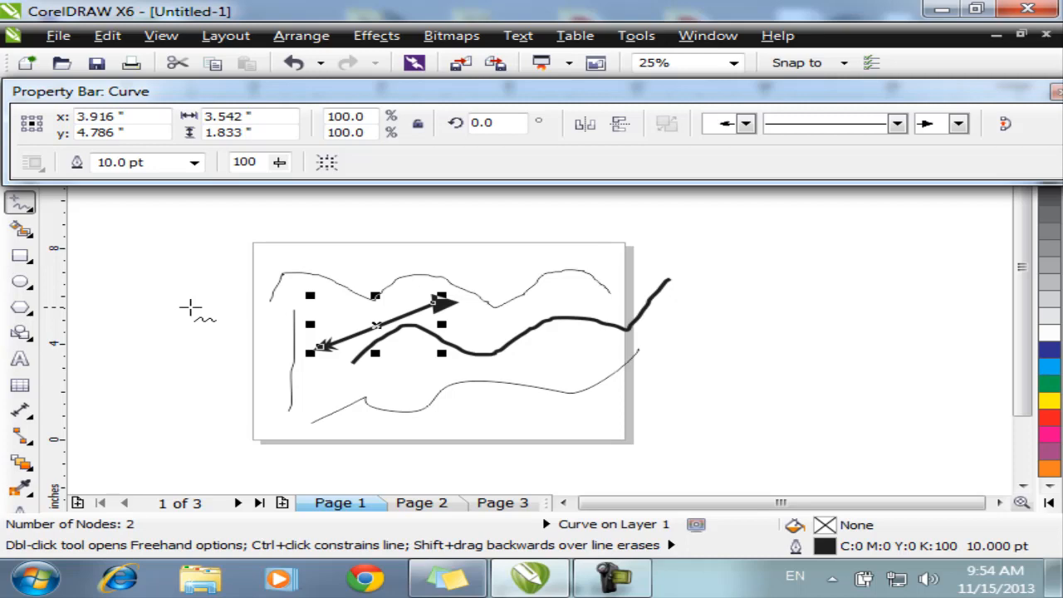
pyautogui.press('Escape')
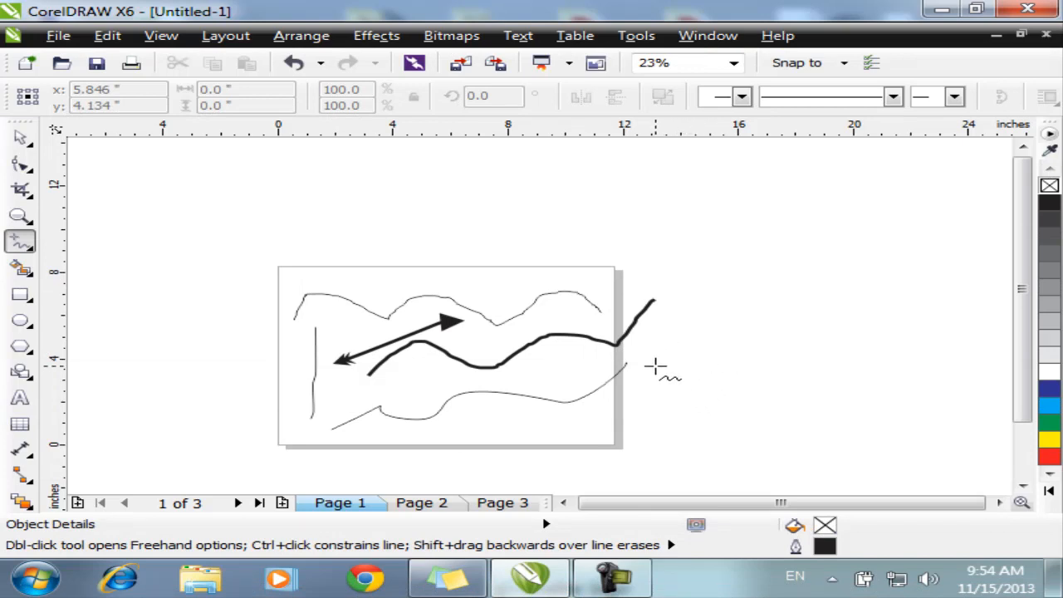
# Step: Draw a closed freehand oval about 7.1 in wide and 5.6 in high to the right of the page, ending on its start node
pyautogui.moveTo(656, 365)
pyautogui.mouseDown()
pyautogui.moveTo(732, 295)
pyautogui.moveTo(774, 289)
pyautogui.moveTo(840, 310)
pyautogui.moveTo(850, 347)
pyautogui.moveTo(833, 384)
pyautogui.moveTo(768, 409)
pyautogui.moveTo(665, 382)
pyautogui.mouseUp()
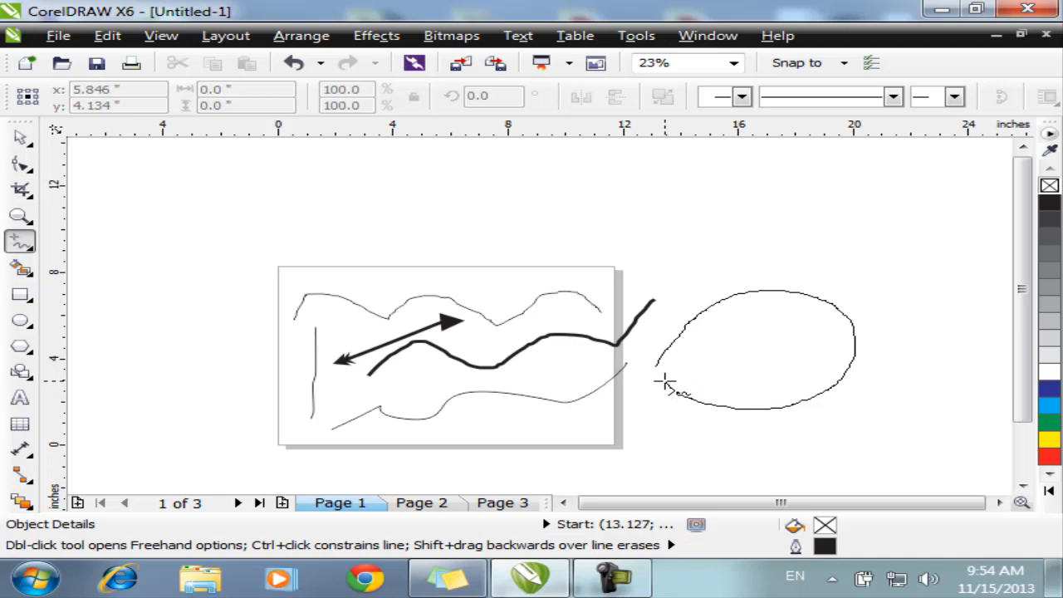
pyautogui.moveTo(662, 380); pyautogui.dragTo(658, 373)
pyautogui.moveTo(658, 373); pyautogui.dragTo(657, 368)
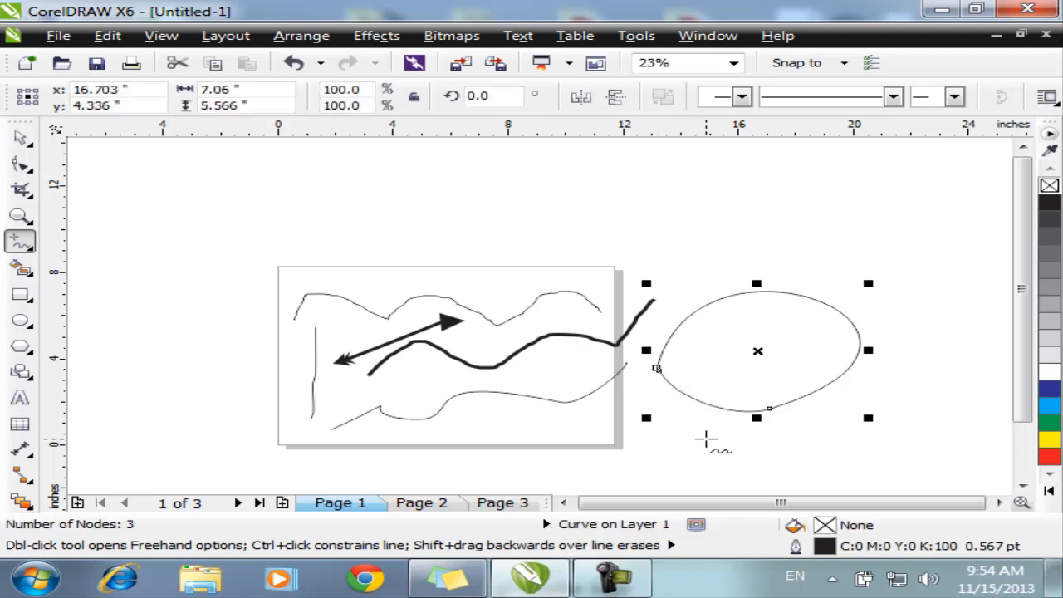
pyautogui.scroll(5, 657, 368)
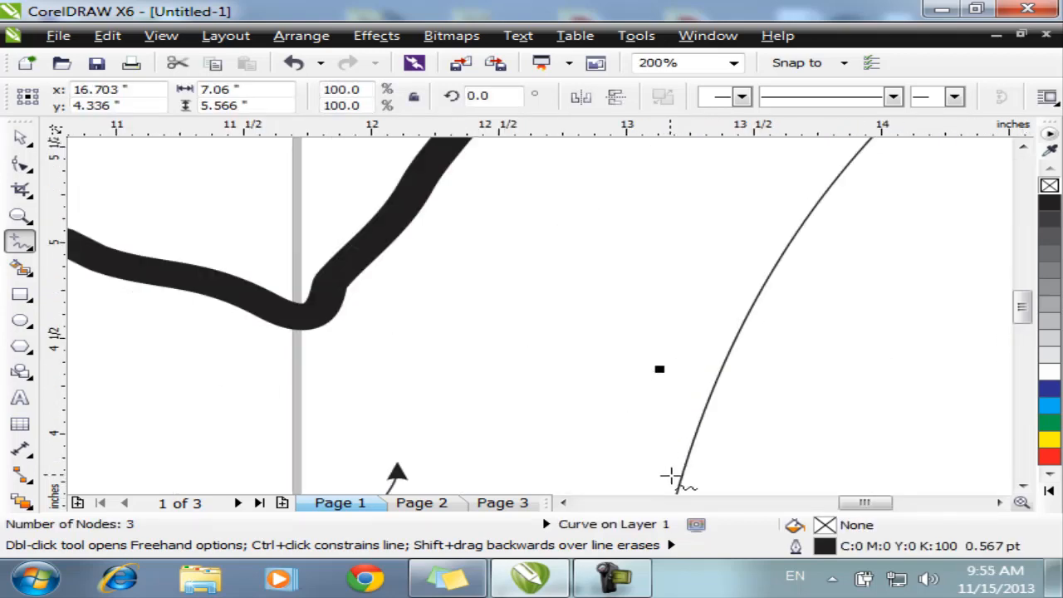
pyautogui.scroll(-3, 676, 479)
pyautogui.scroll(-1, 674, 484)
pyautogui.scroll(3, 679, 478)
pyautogui.scroll(-3, 687, 453)
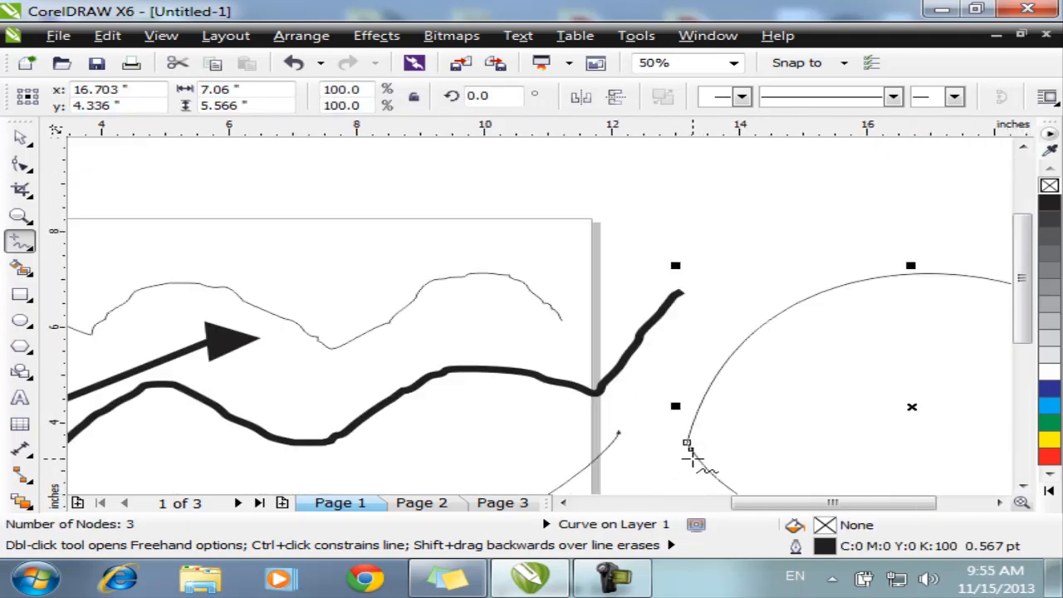
pyautogui.moveTo(693, 452); pyautogui.dragTo(742, 356)
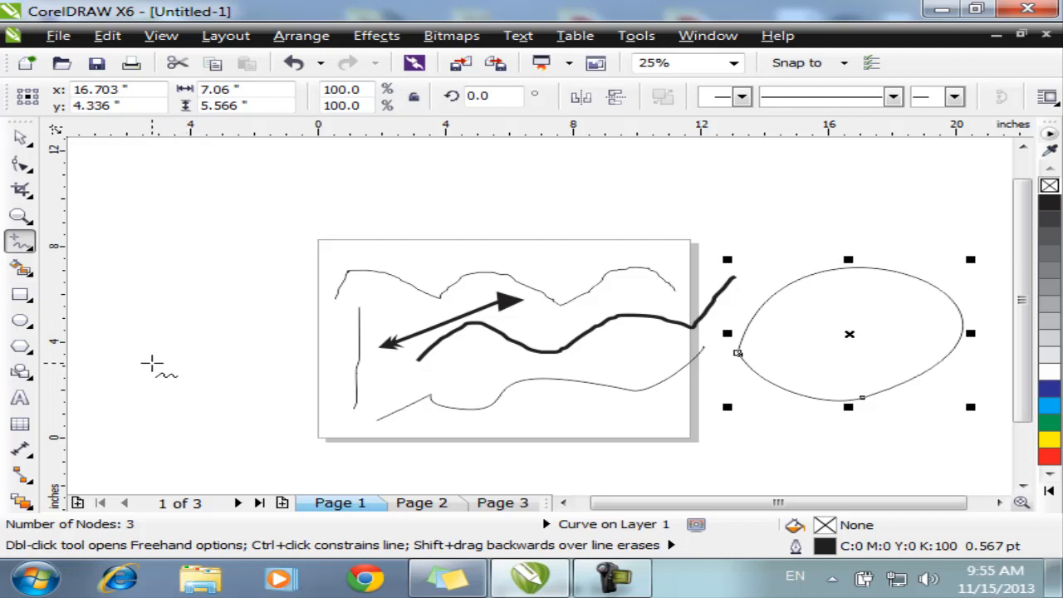
# Step: Draw a straight freehand line about 5.8 in wide from the empty area left of the page to just inside its left edge
pyautogui.click(152, 363)
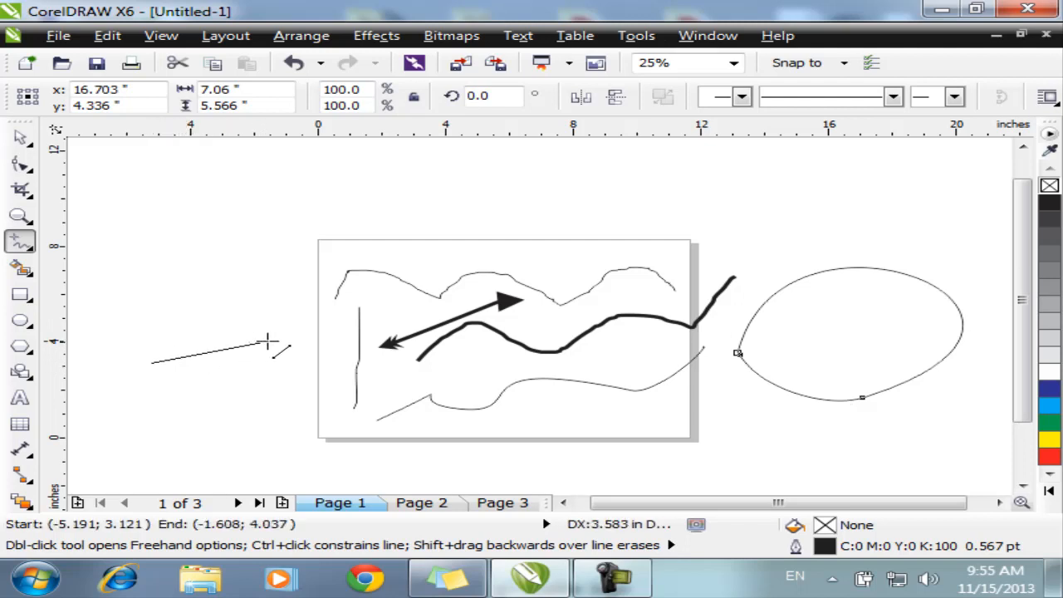
pyautogui.click(337, 319)
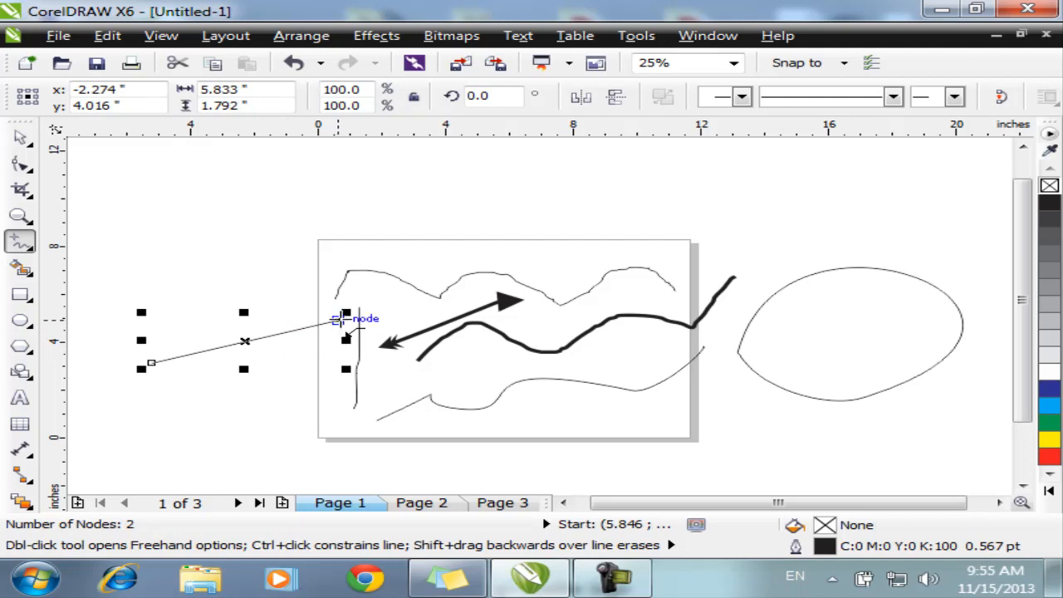
# Step: Extend the slanted freehand line from its end node with two straight segments, closing it into a triangle at its start node
pyautogui.click(337, 319)
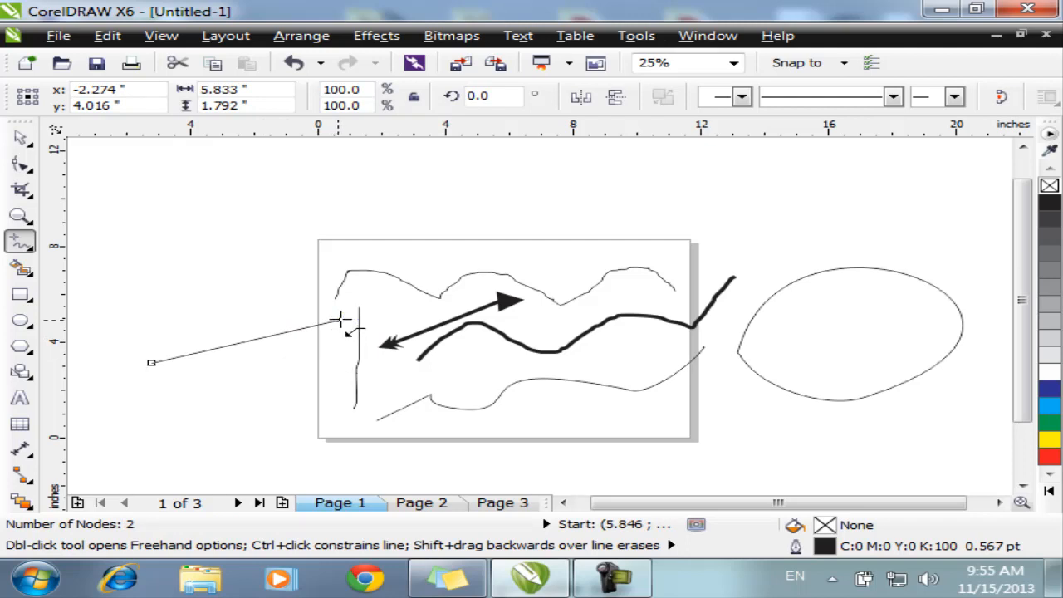
pyautogui.click(340, 463)
pyautogui.click(341, 463)
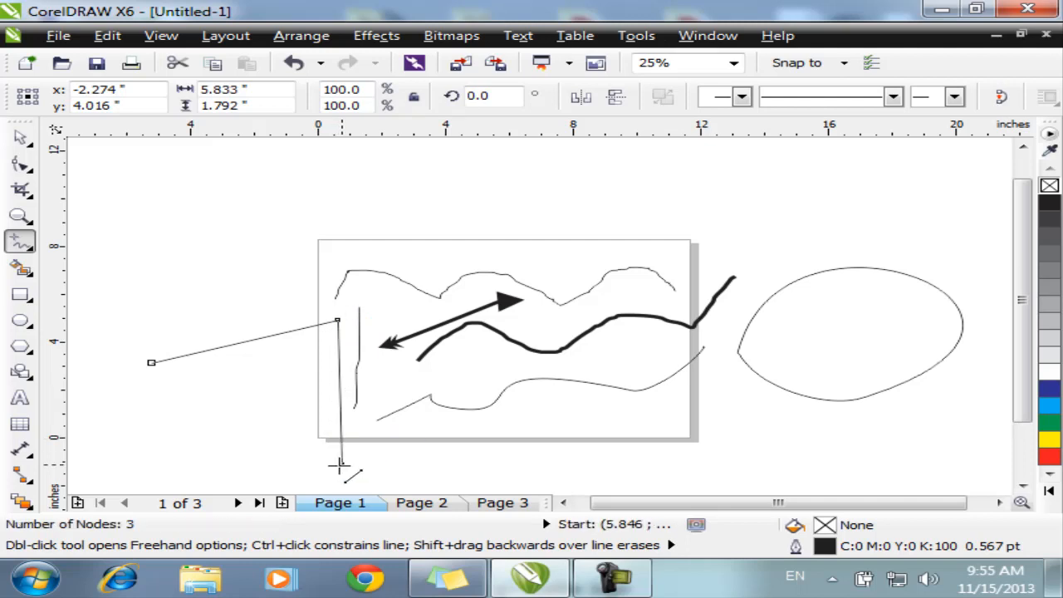
pyautogui.click(151, 362)
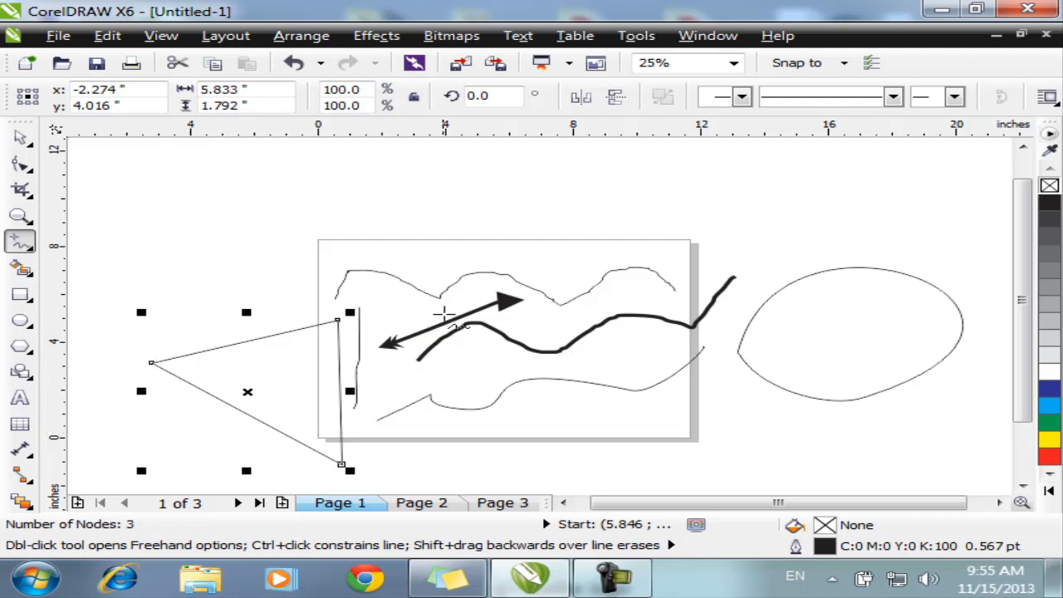
# Step: Draw a straight freehand line constrained to 45 degrees, about 4.9 in wide and high, across the page's upper-left corner area
pyautogui.click(439, 370)
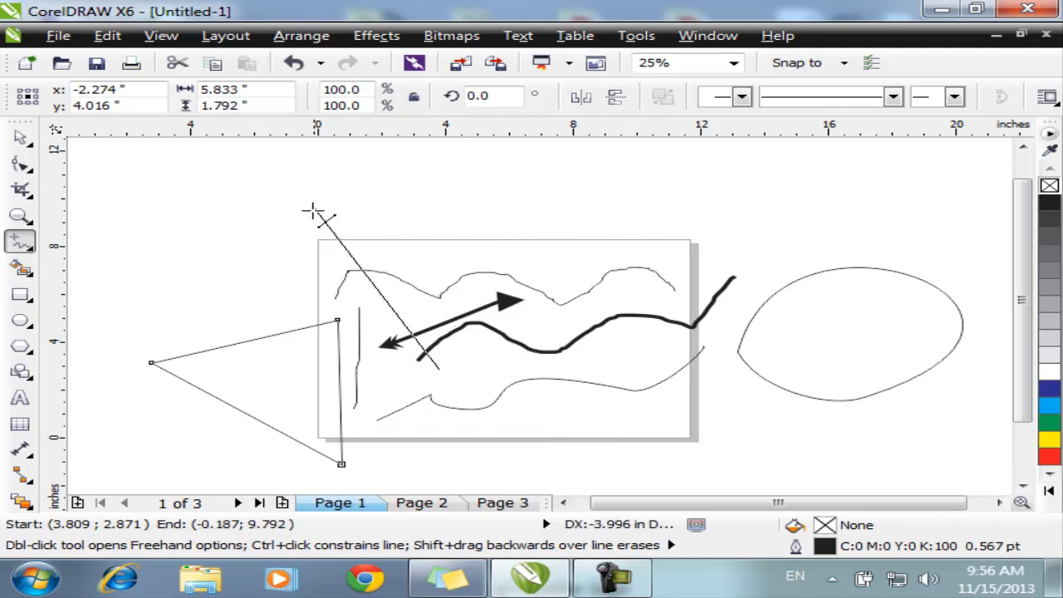
pyautogui.click(281, 249)
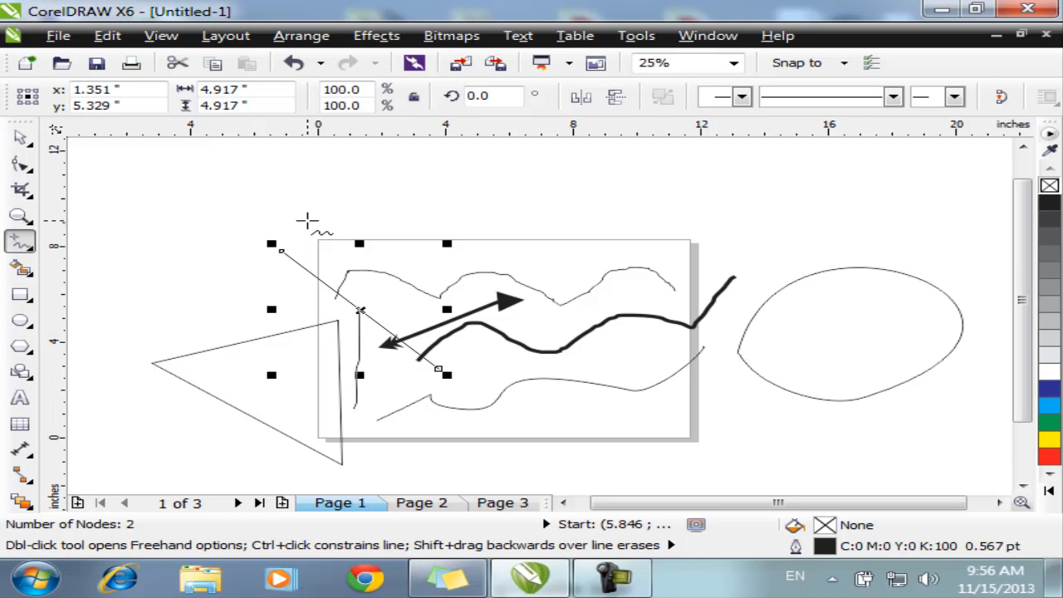
# Step: With the 2-Point Line tool, draw a chain of four connected straight segments starting above the page and ending left of it
pyautogui.click(19, 240)
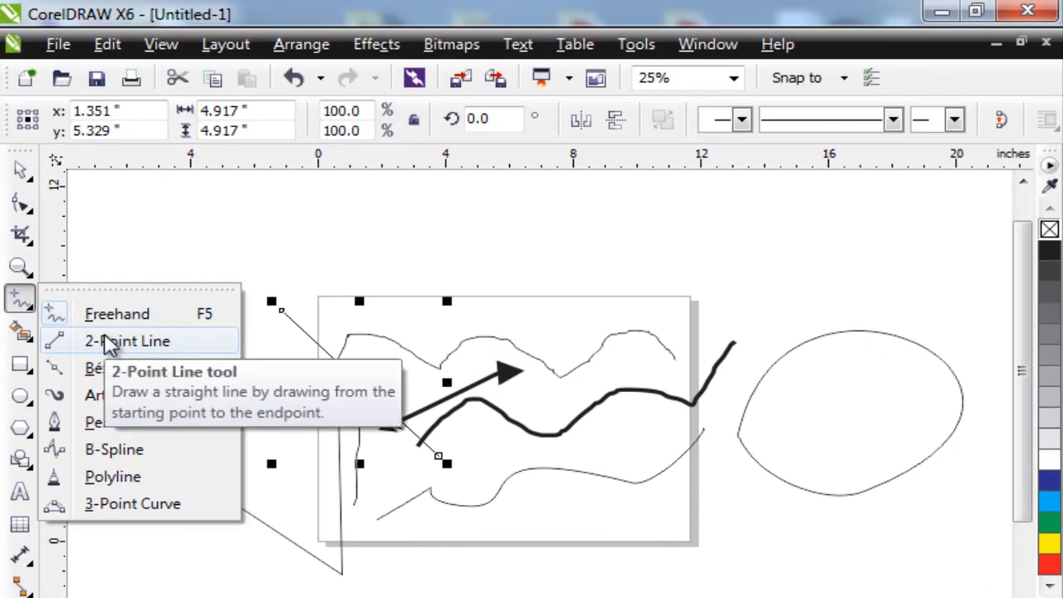
pyautogui.click(124, 341)
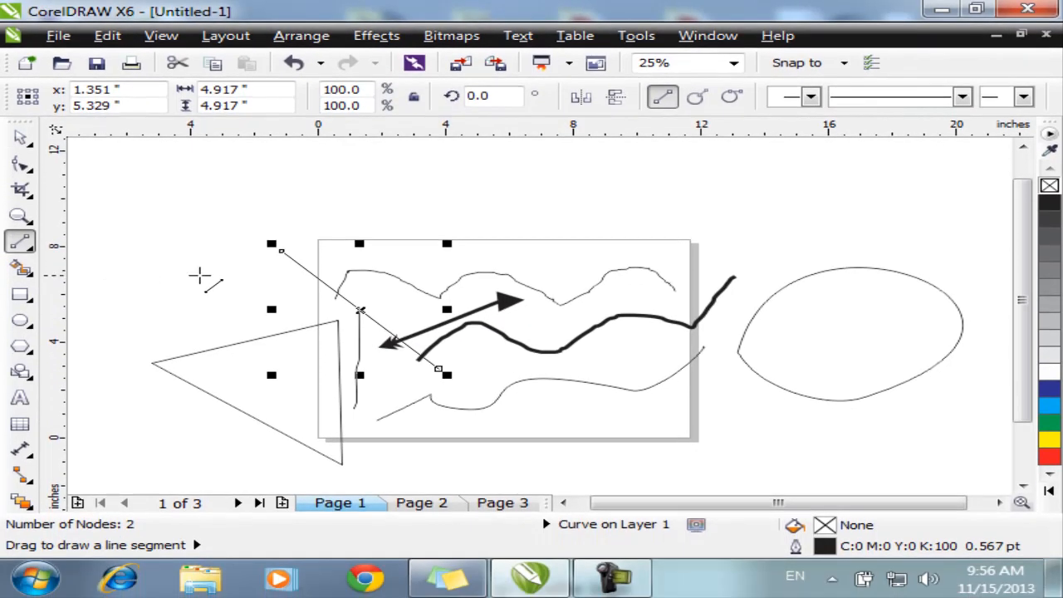
pyautogui.press('Escape')
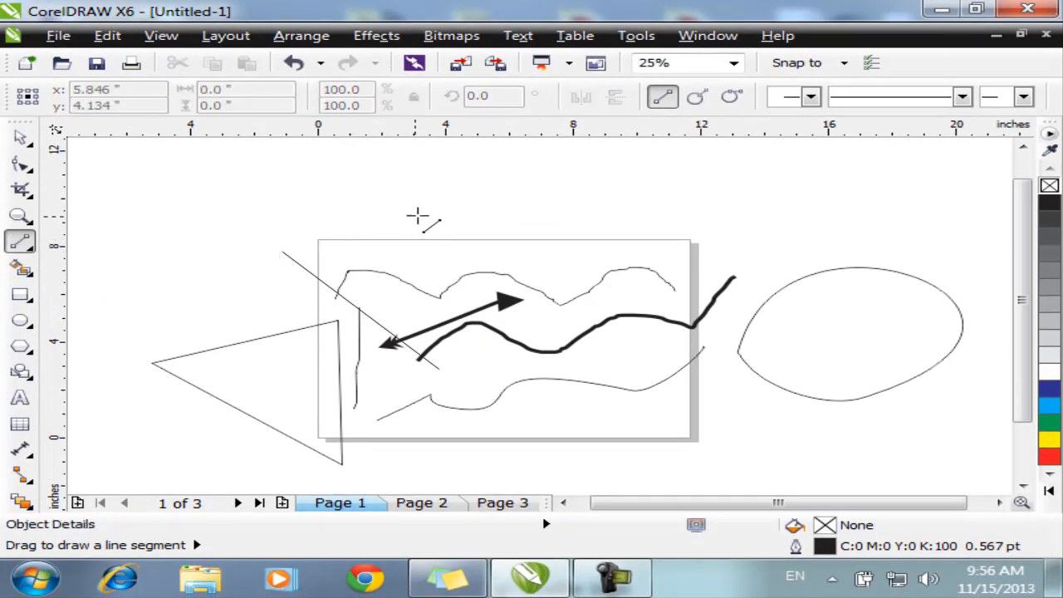
pyautogui.moveTo(415, 216); pyautogui.dragTo(597, 418)
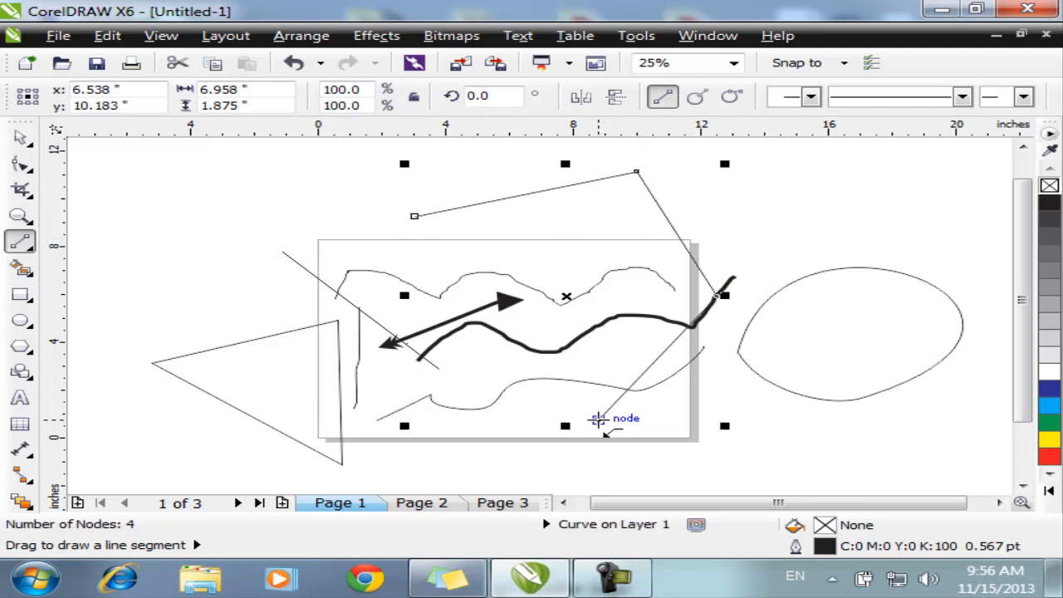
pyautogui.moveTo(598, 418); pyautogui.dragTo(201, 276)
# Step: Draw four separate two-point lines: two left of the page, one slanting down into it and one rising above its upper-right corner
pyautogui.moveTo(113, 218); pyautogui.dragTo(290, 208)
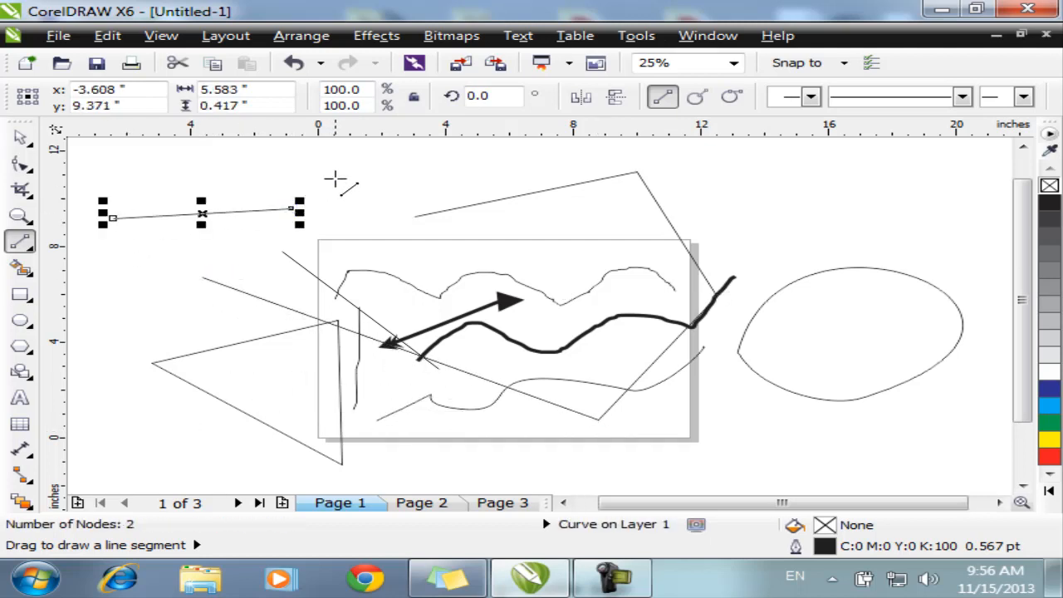
pyautogui.moveTo(336, 177); pyautogui.dragTo(544, 297)
pyautogui.moveTo(620, 234); pyautogui.dragTo(787, 170)
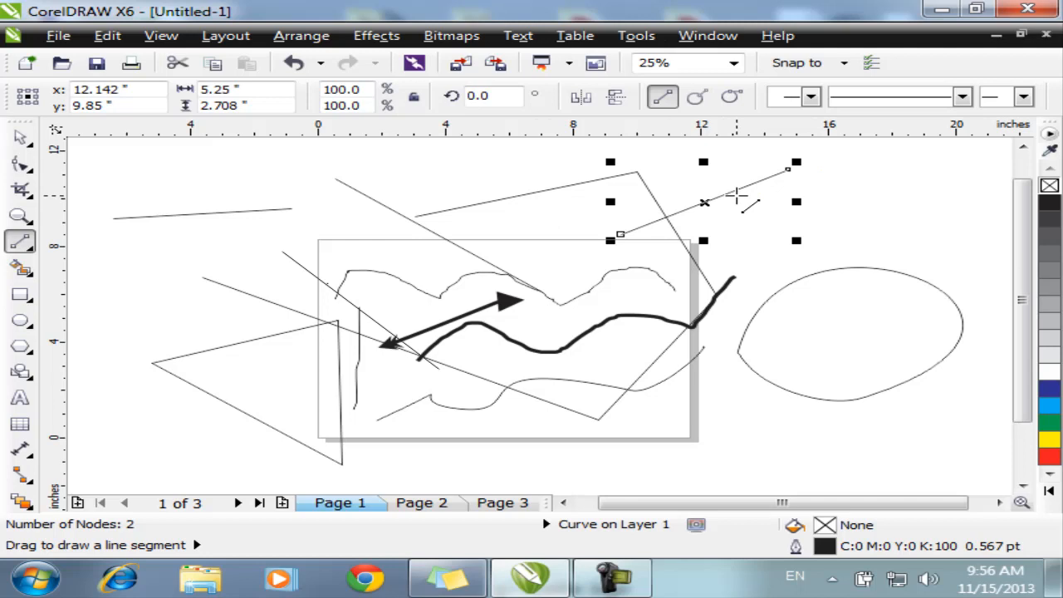
pyautogui.moveTo(119, 401); pyautogui.dragTo(207, 268)
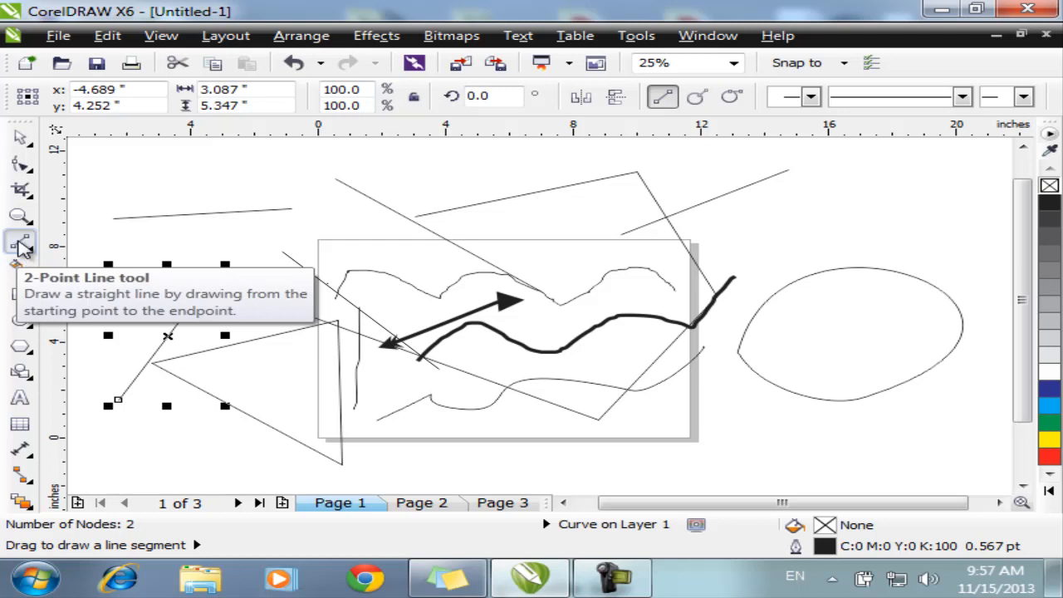
# Step: With the Polyline tool, draw a closed seven-sided shape about 18.6 in wide and 12.6 in high around the page
pyautogui.click(24, 245)
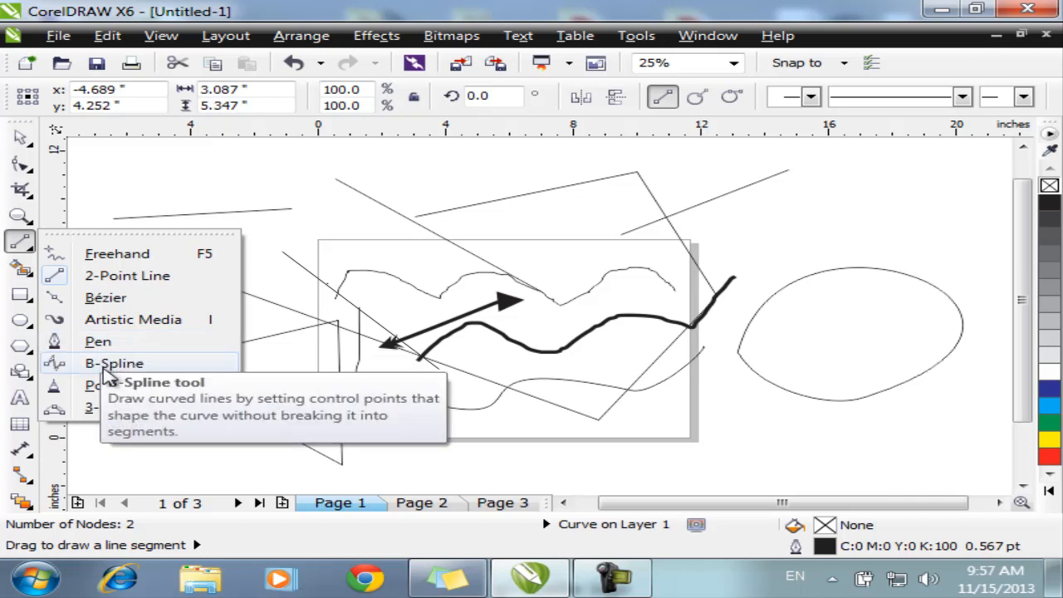
pyautogui.click(114, 387)
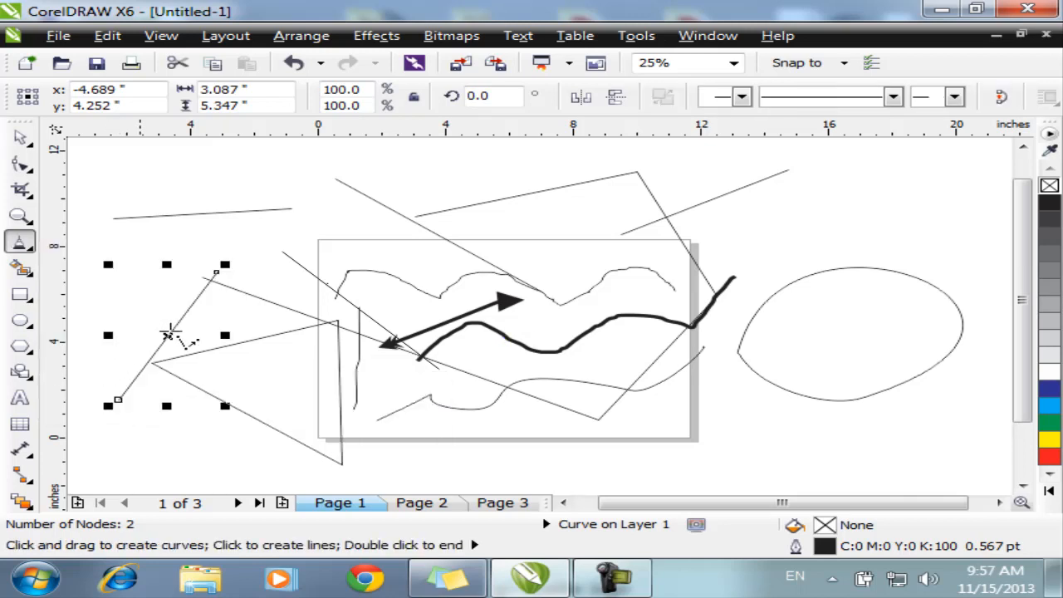
pyautogui.click(398, 190)
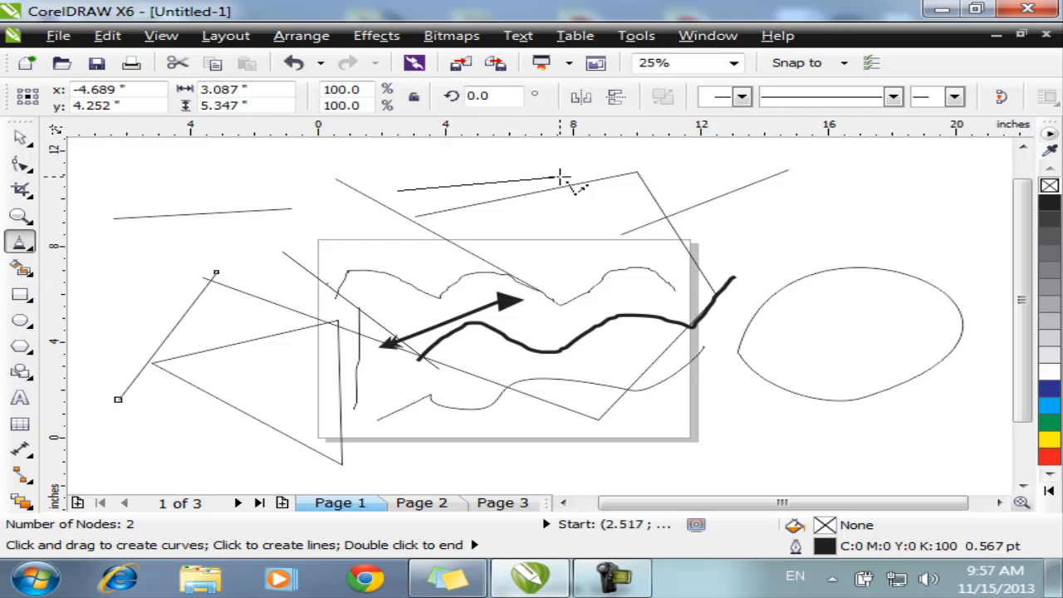
pyautogui.click(652, 172)
pyautogui.click(728, 400)
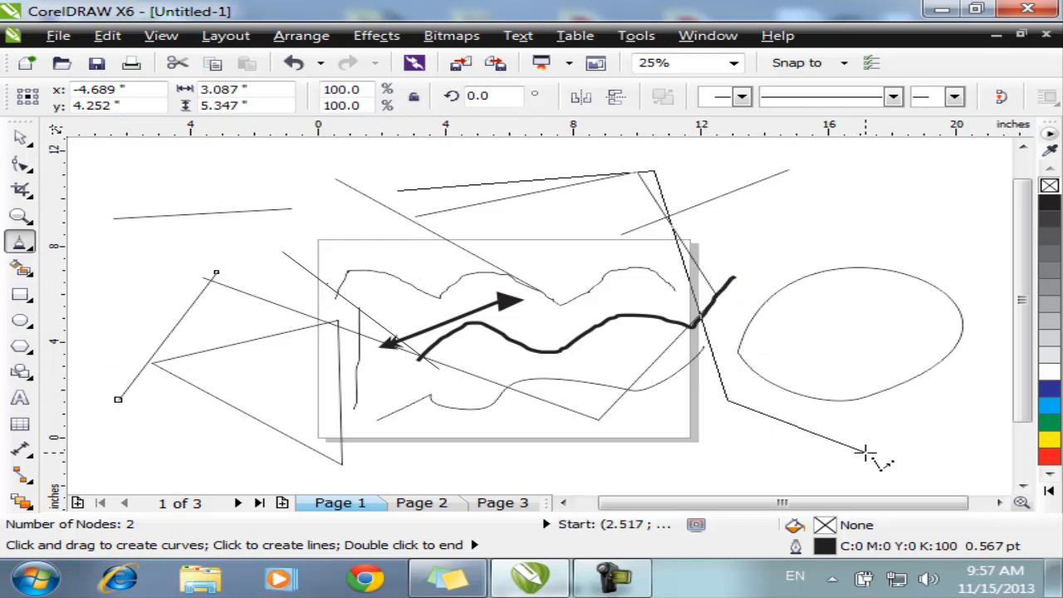
pyautogui.click(864, 452)
pyautogui.scroll(-1, 865, 452)
pyautogui.click(539, 471)
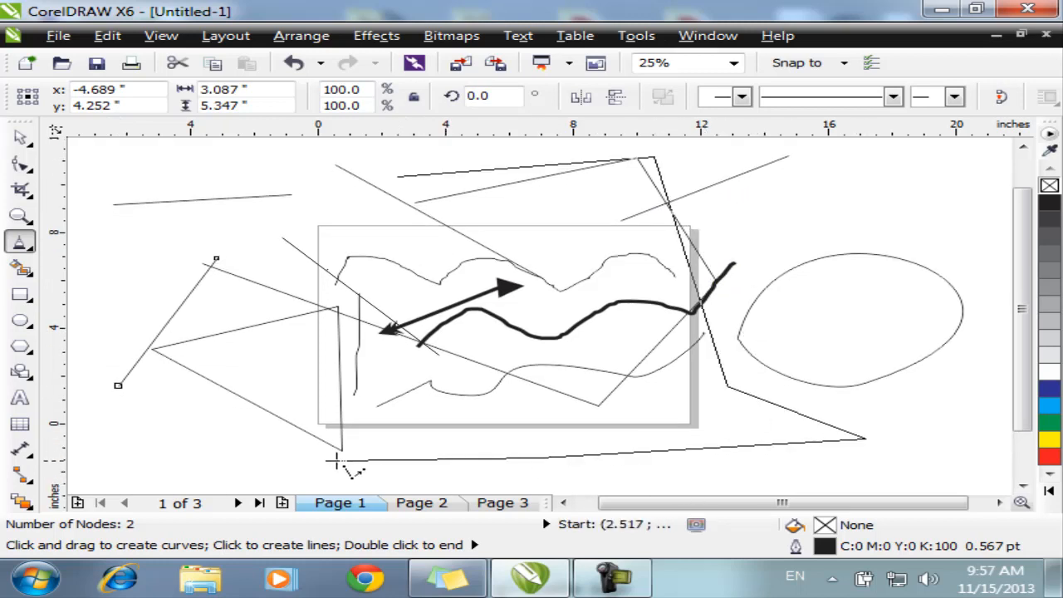
pyautogui.click(273, 391)
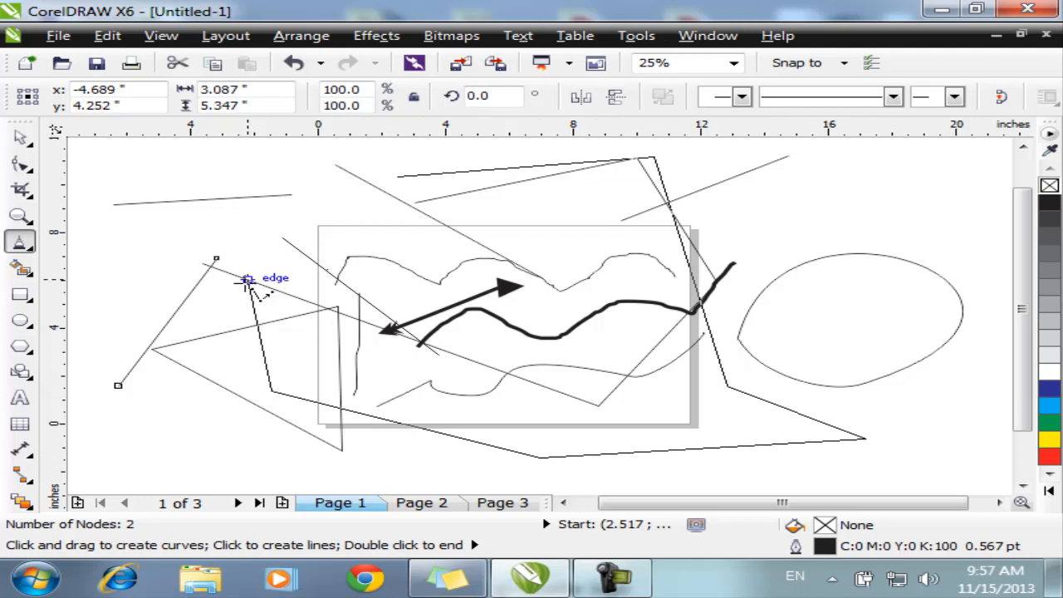
pyautogui.click(274, 226)
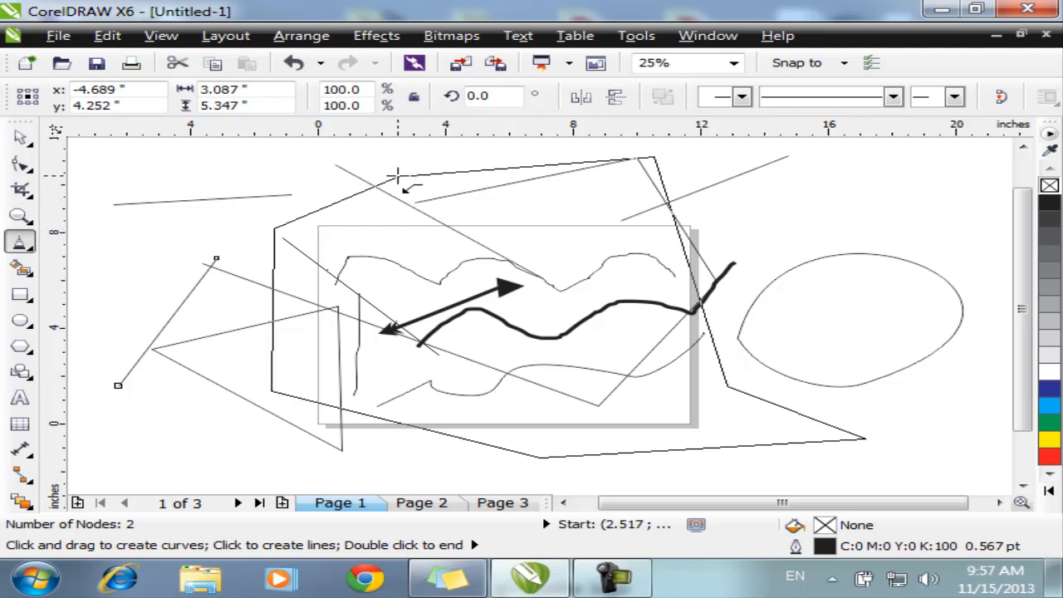
pyautogui.doubleClick(397, 176)
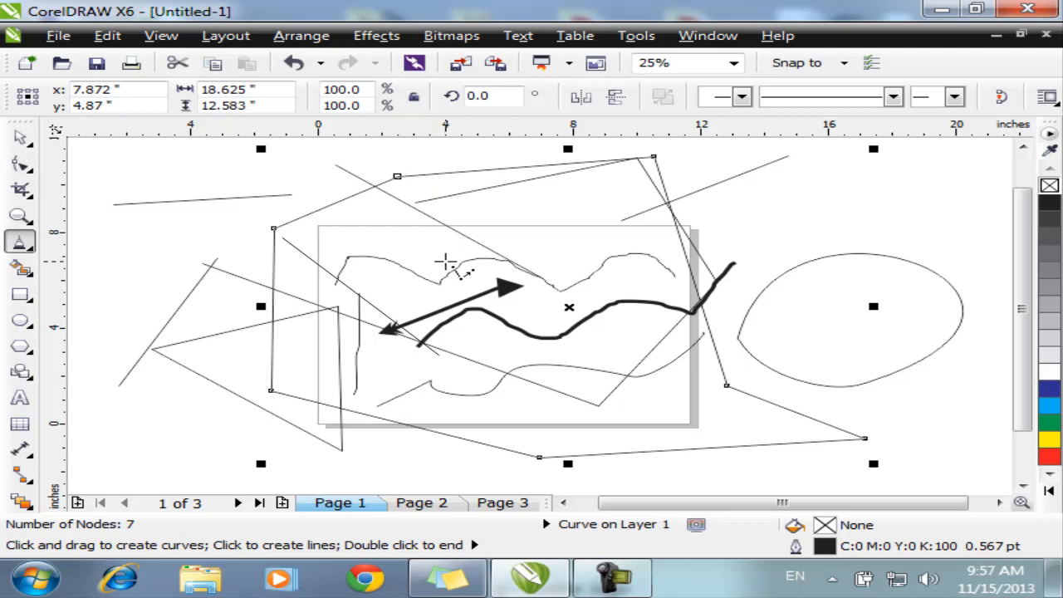
# Step: Delete the large closed seven-sided polyline
pyautogui.click(20, 137)
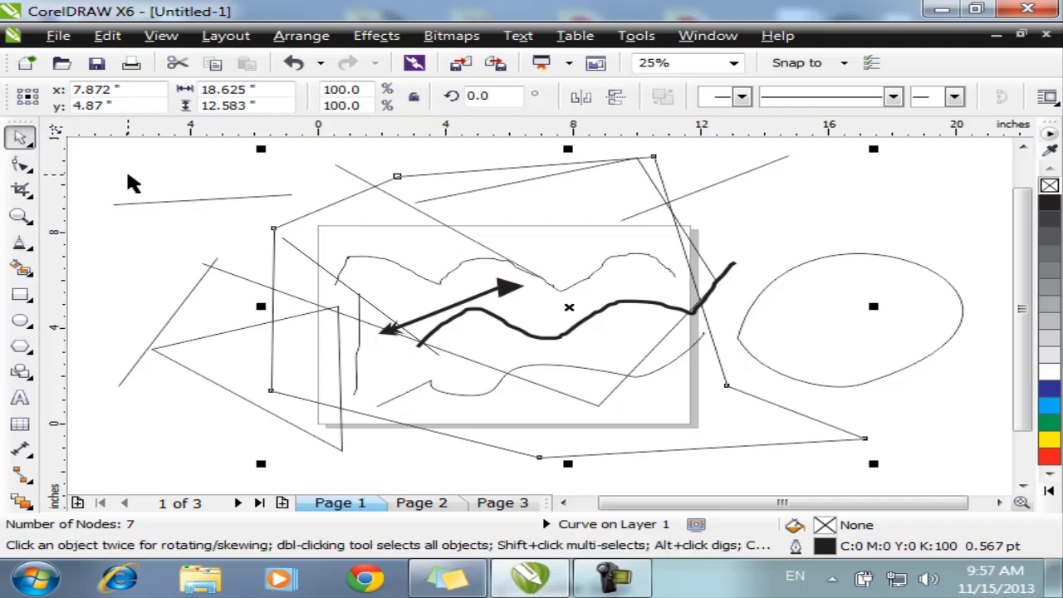
pyautogui.press('F10')
pyautogui.press('Delete')
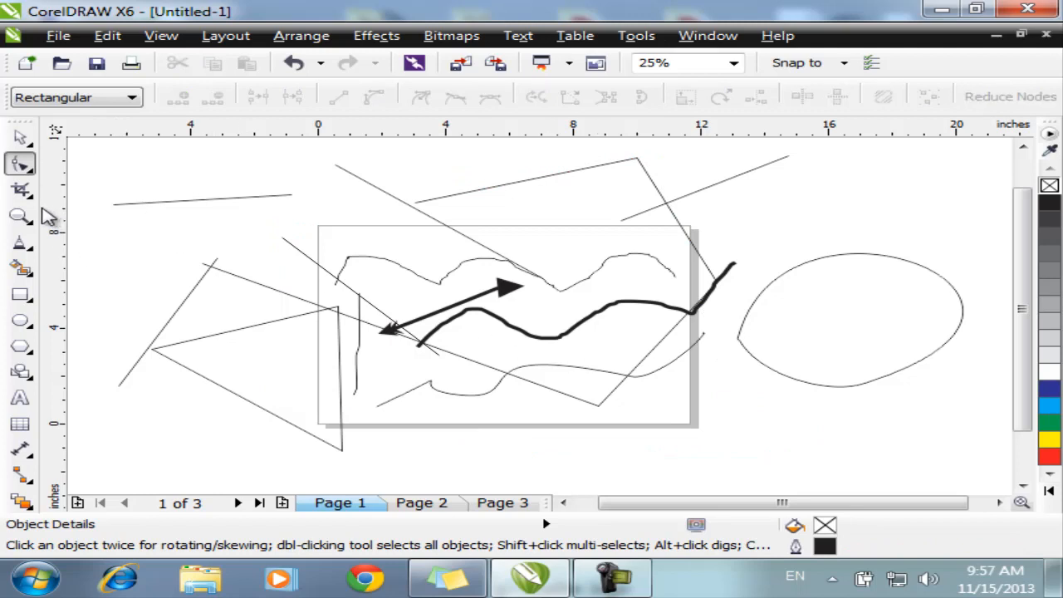
# Step: Select and delete all remaining lines, curves and shapes so that the page and its surroundings are empty
pyautogui.press('F5')
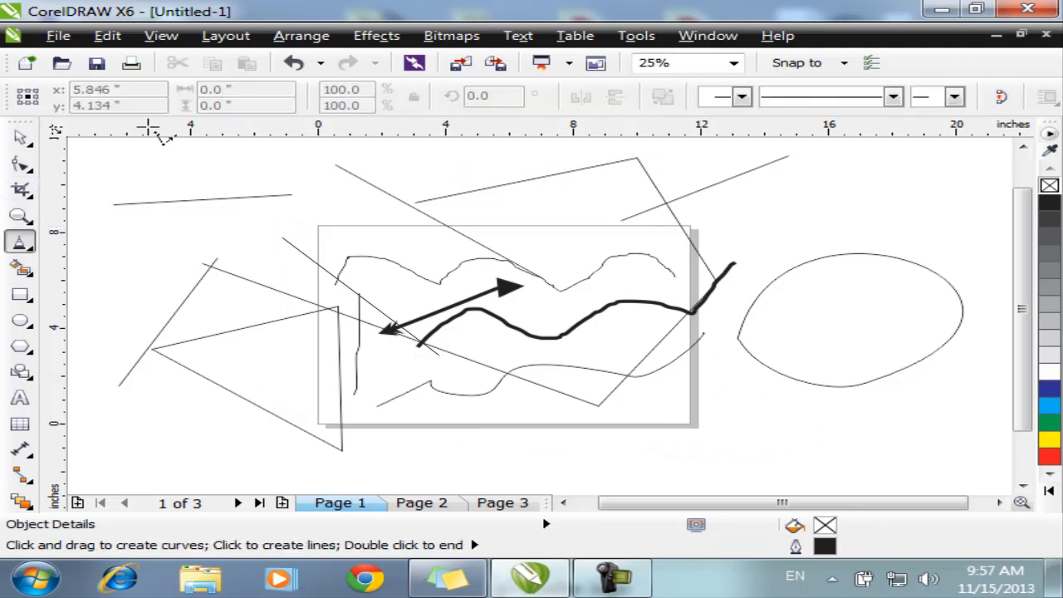
pyautogui.click(18, 139)
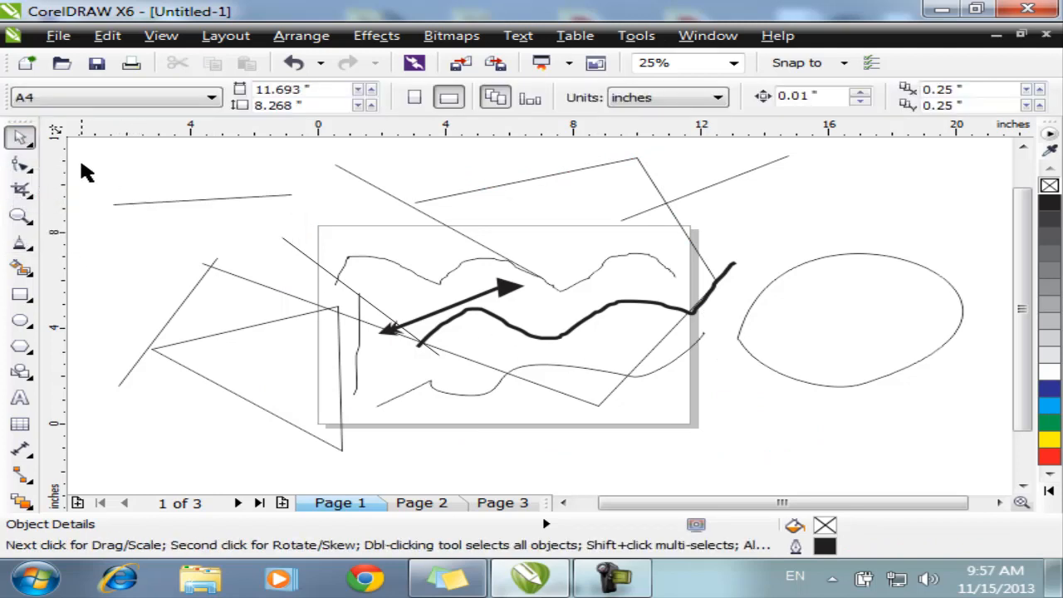
pyautogui.moveTo(82, 172); pyautogui.dragTo(968, 431)
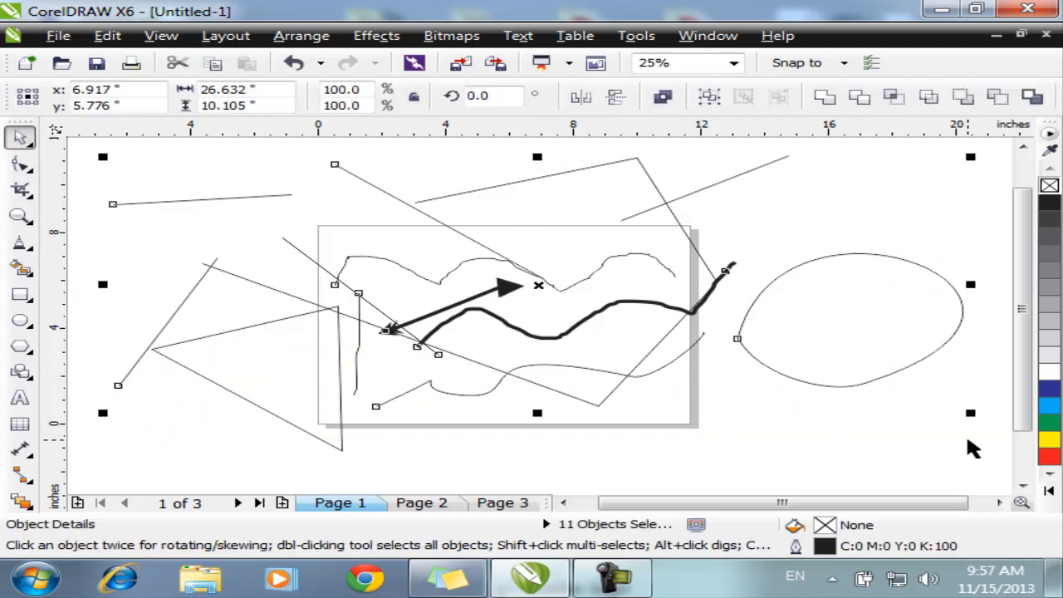
pyautogui.press('Delete')
pyautogui.moveTo(108, 150); pyautogui.dragTo(871, 469)
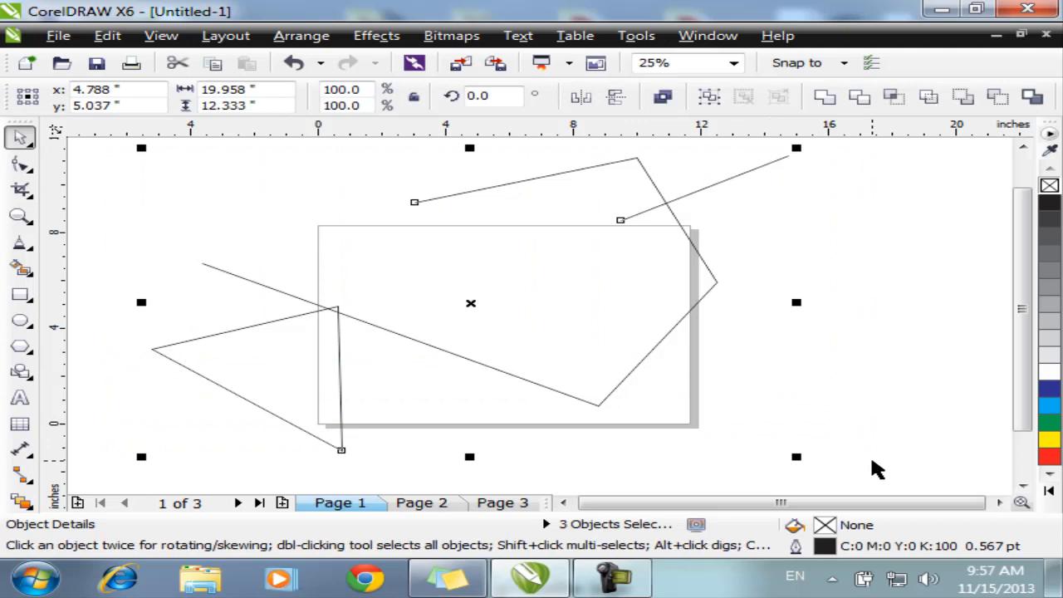
pyautogui.press('Delete')
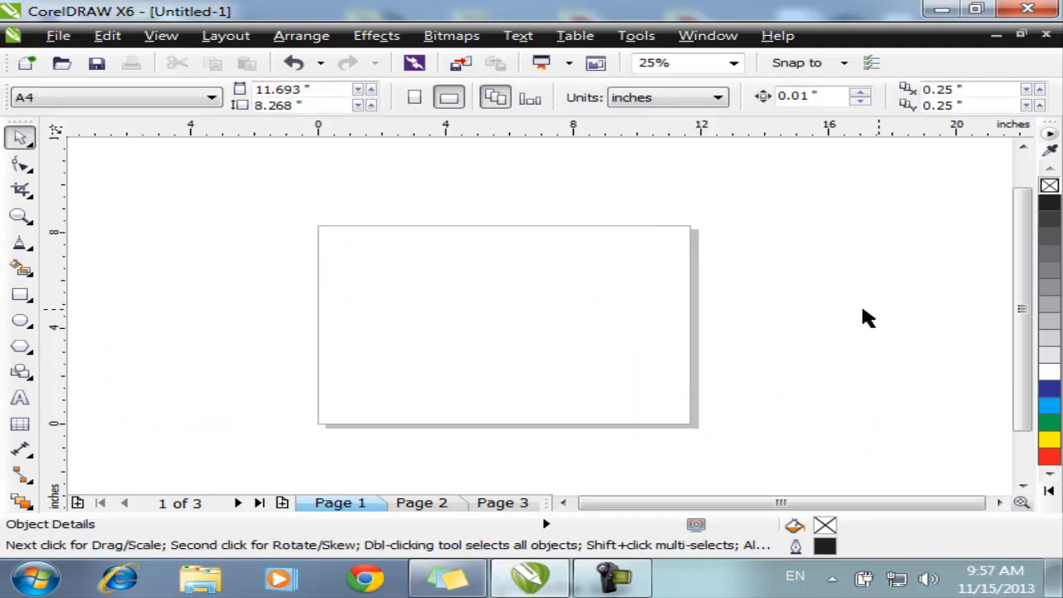
# Step: With the Polyline tool, draw an open inward-winding path of eight straight segments, about 6.4 in wide and 6.3 in high, on the page
pyautogui.click(28, 247)
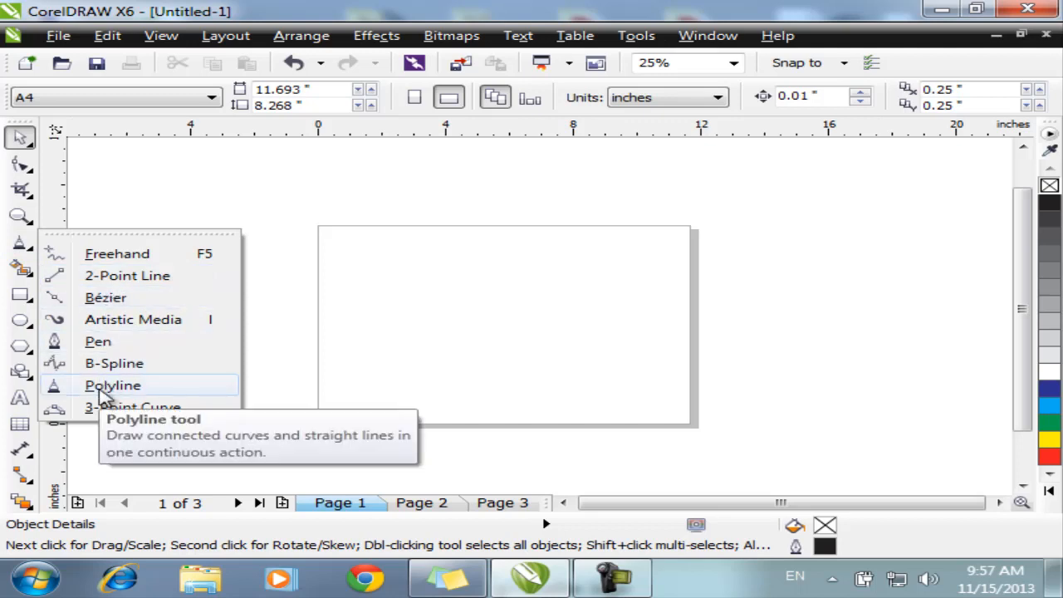
pyautogui.click(108, 387)
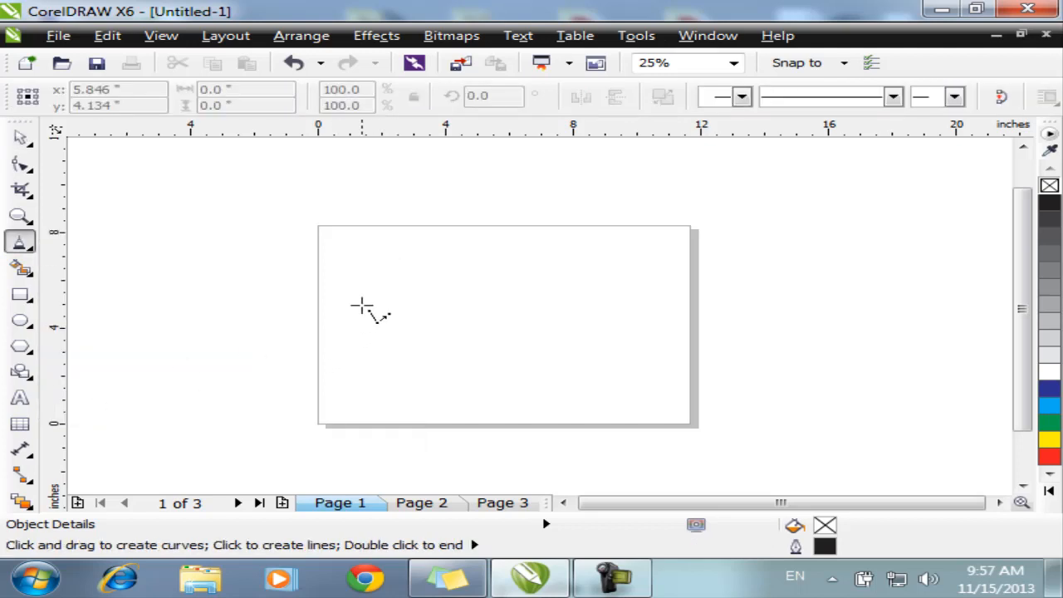
pyautogui.click(361, 304)
pyautogui.click(408, 254)
pyautogui.click(529, 258)
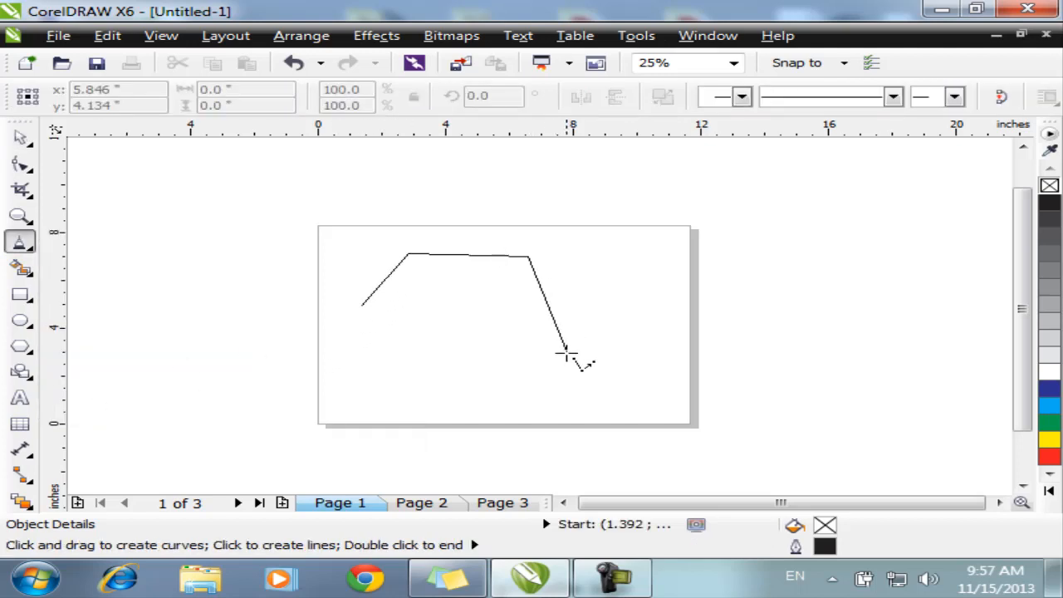
pyautogui.click(566, 352)
pyautogui.click(420, 404)
pyautogui.click(397, 326)
pyautogui.click(528, 302)
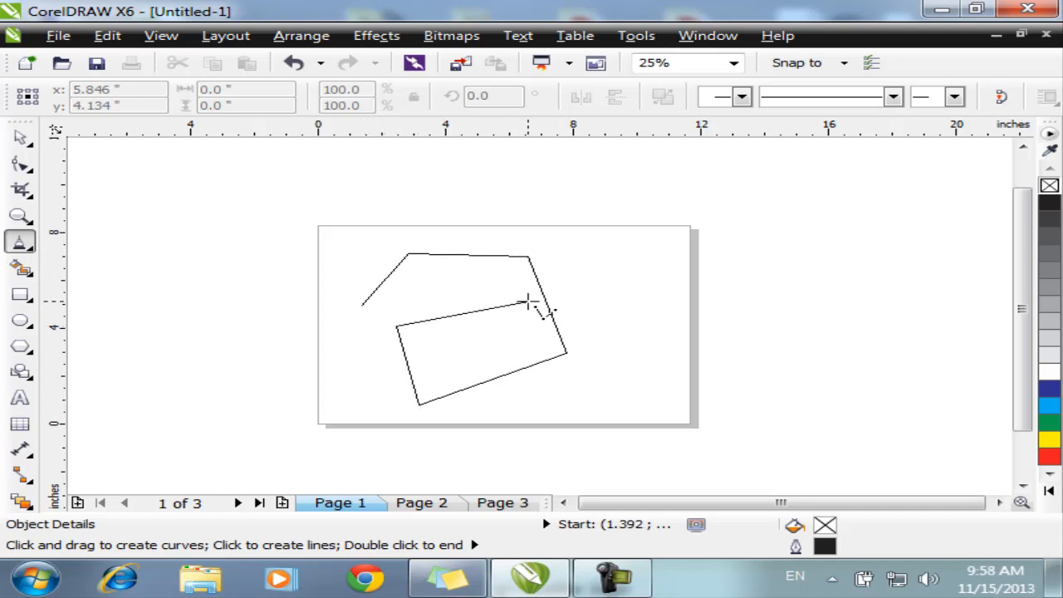
pyautogui.click(471, 351)
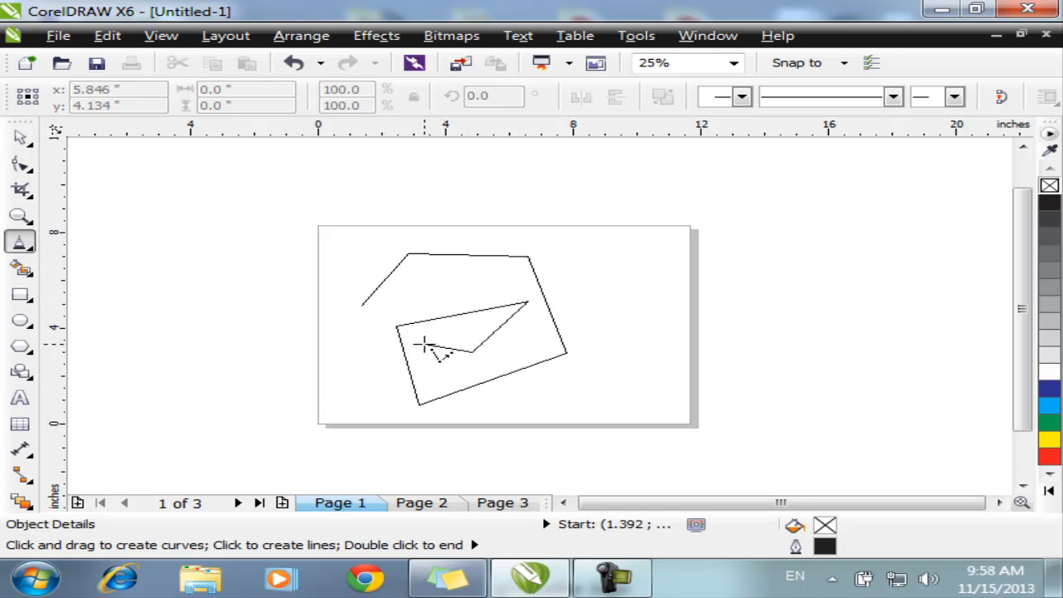
pyautogui.doubleClick(424, 343)
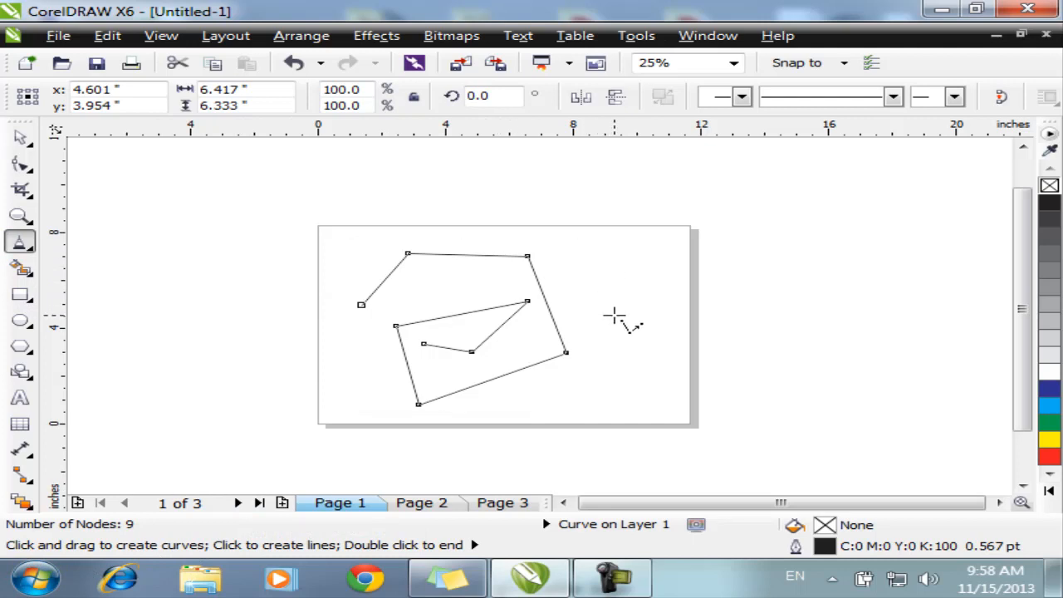
# Step: Draw a polyline combining curved and straight segments, about 12.9 in wide and 7.3 in high, looping out past the page's right edge
pyautogui.moveTo(613, 316)
pyautogui.mouseDown()
pyautogui.moveTo(718, 254)
pyautogui.moveTo(774, 244)
pyautogui.moveTo(861, 261)
pyautogui.moveTo(902, 312)
pyautogui.moveTo(855, 366)
pyautogui.moveTo(719, 394)
pyautogui.moveTo(560, 386)
pyautogui.moveTo(648, 401)
pyautogui.moveTo(612, 391)
pyautogui.moveTo(592, 422)
pyautogui.moveTo(495, 413)
pyautogui.mouseUp()
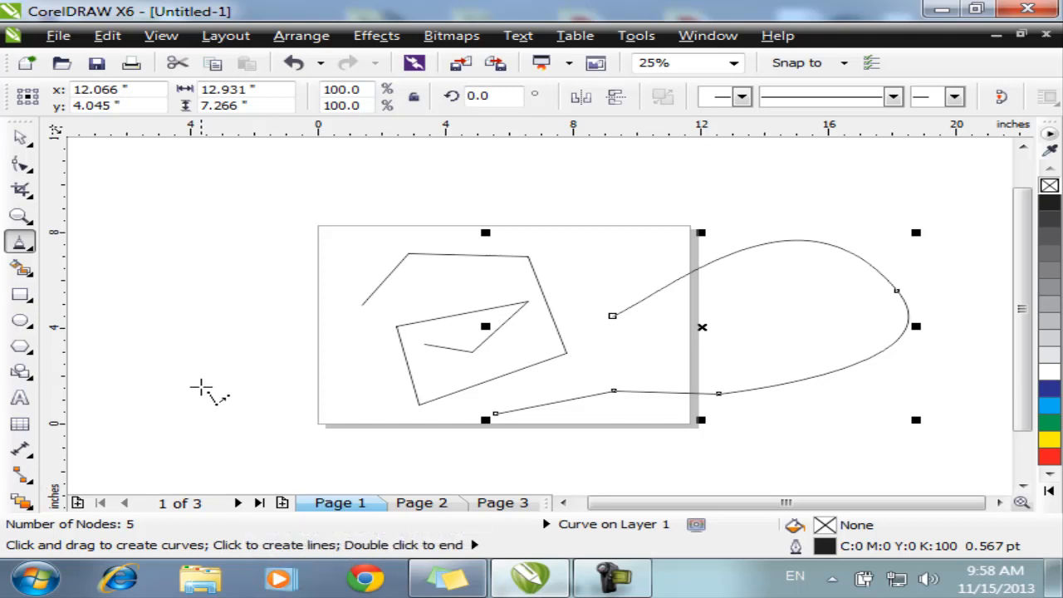
# Step: Draw an open polyline of four straight segments, about 4.2 in wide, in the empty area beside the page's left edge
pyautogui.click(151, 356)
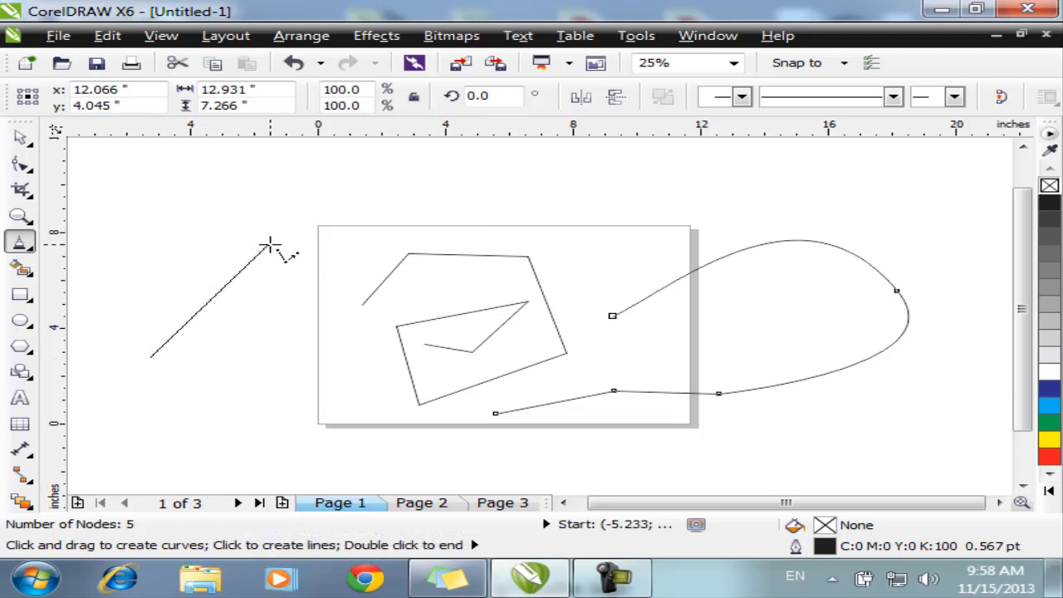
pyautogui.click(268, 246)
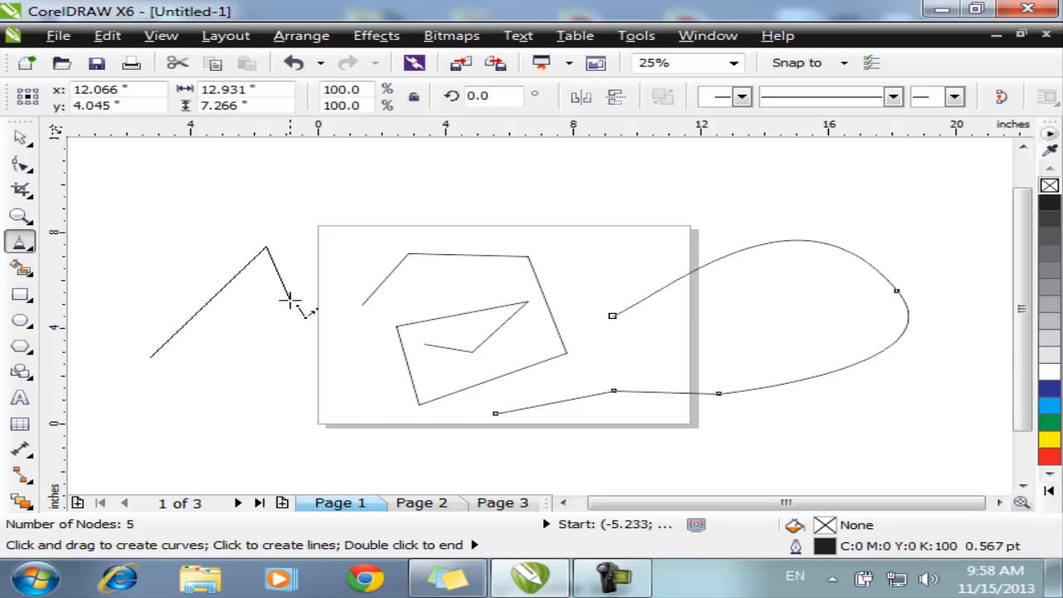
pyautogui.click(283, 364)
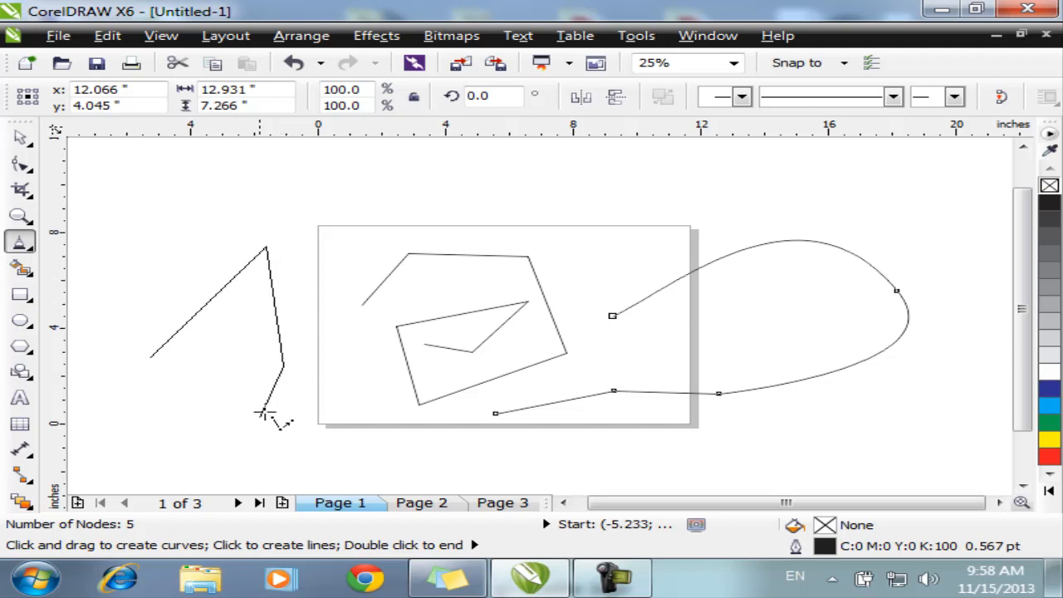
pyautogui.doubleClick(208, 446)
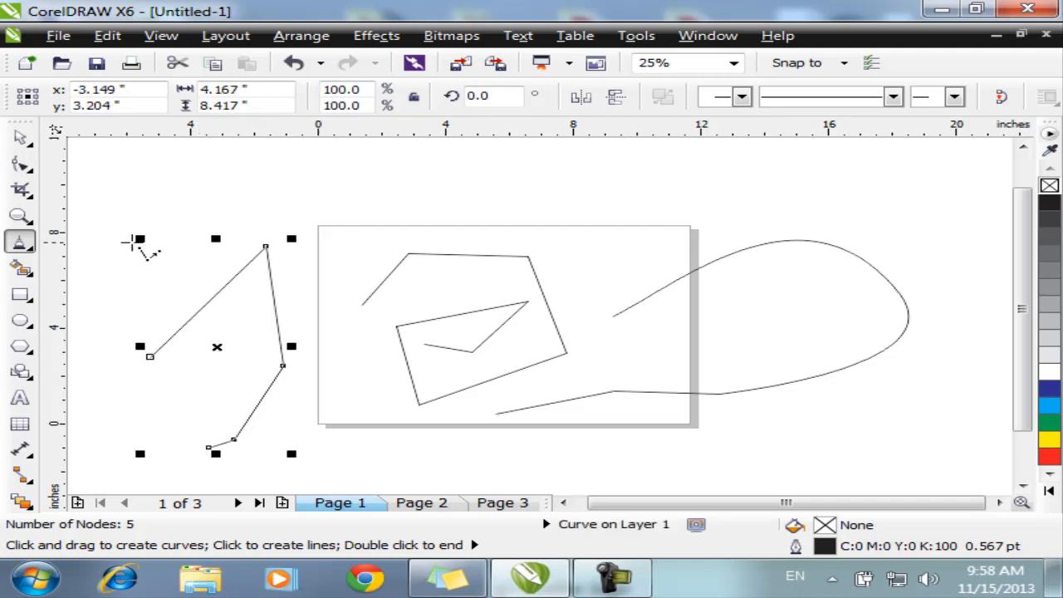
# Step: Select and delete all the polylines on and around the page
pyautogui.click(32, 246)
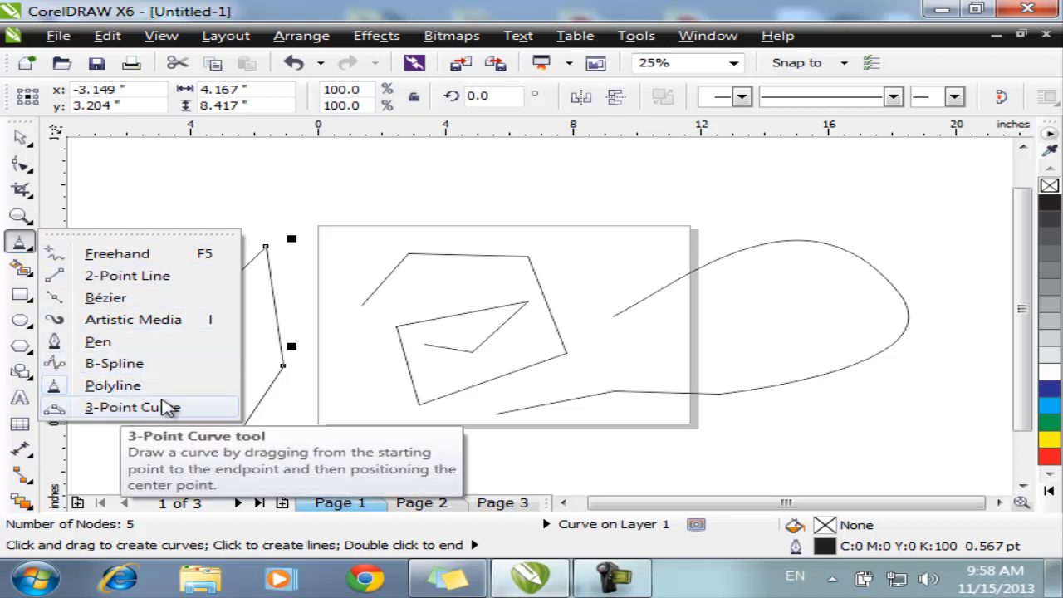
pyautogui.click(520, 182)
pyautogui.click(20, 137)
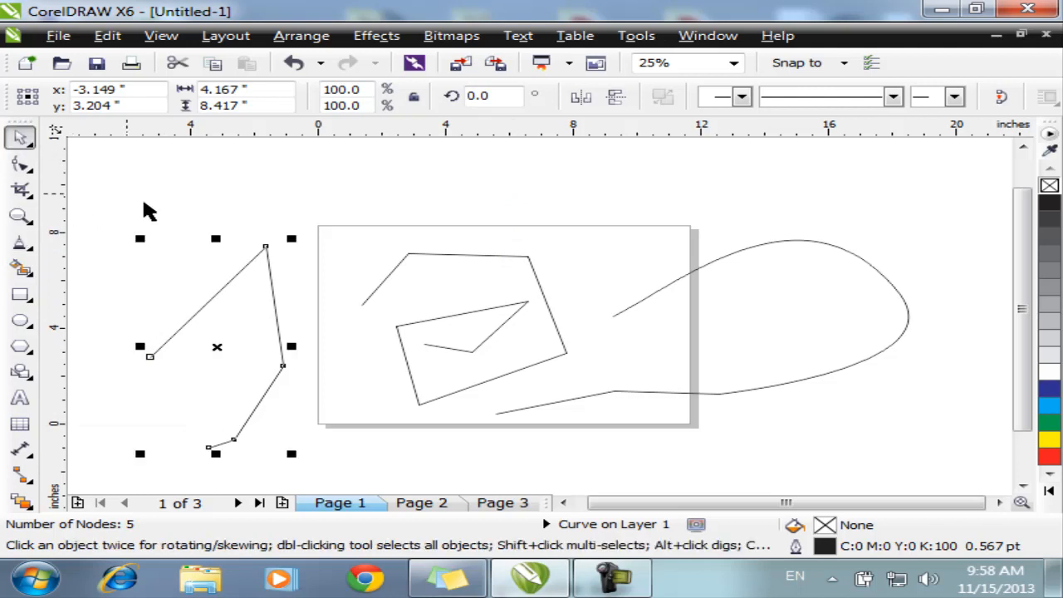
pyautogui.moveTo(107, 171); pyautogui.dragTo(992, 470)
pyautogui.press('Delete')
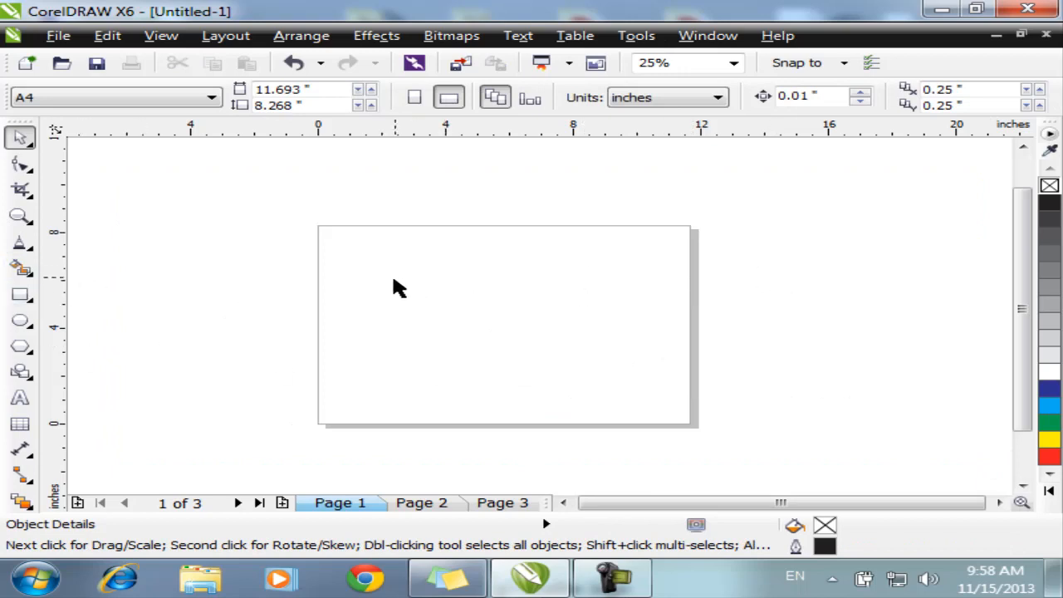
# Step: Draw a rectangle about 7.9 in wide and 4.0 in high on the page and fill it with dark blue
pyautogui.moveTo(395, 280); pyautogui.dragTo(590, 379)
pyautogui.click(20, 295)
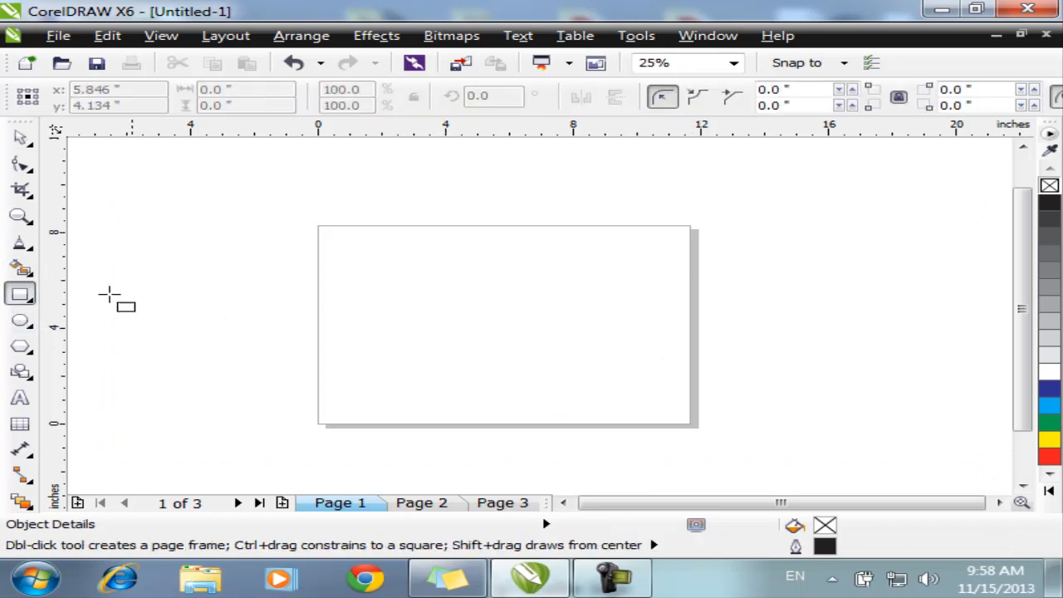
pyautogui.moveTo(378, 295); pyautogui.dragTo(632, 390)
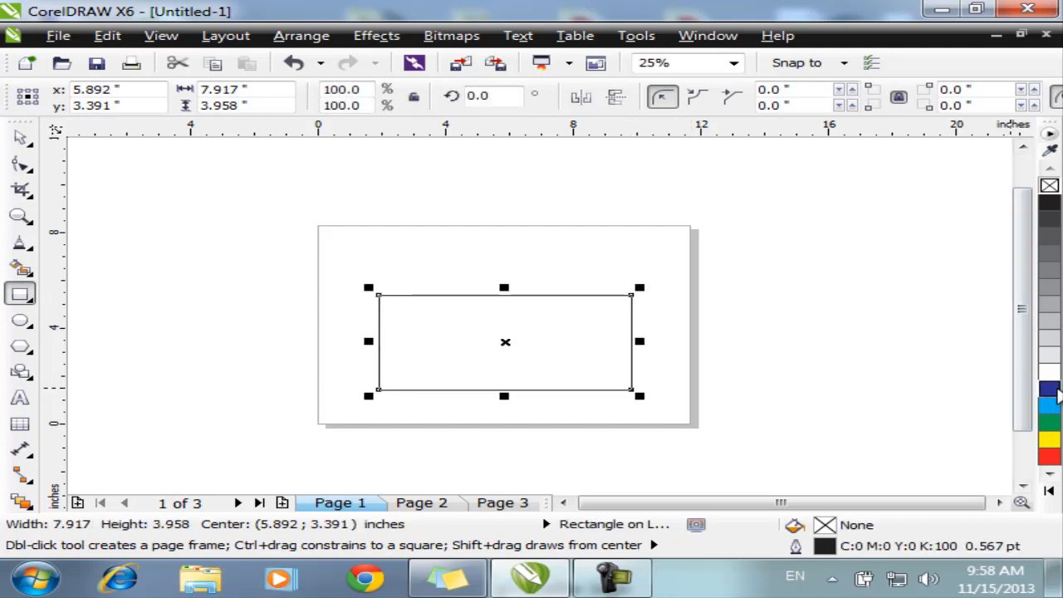
pyautogui.click(1050, 389)
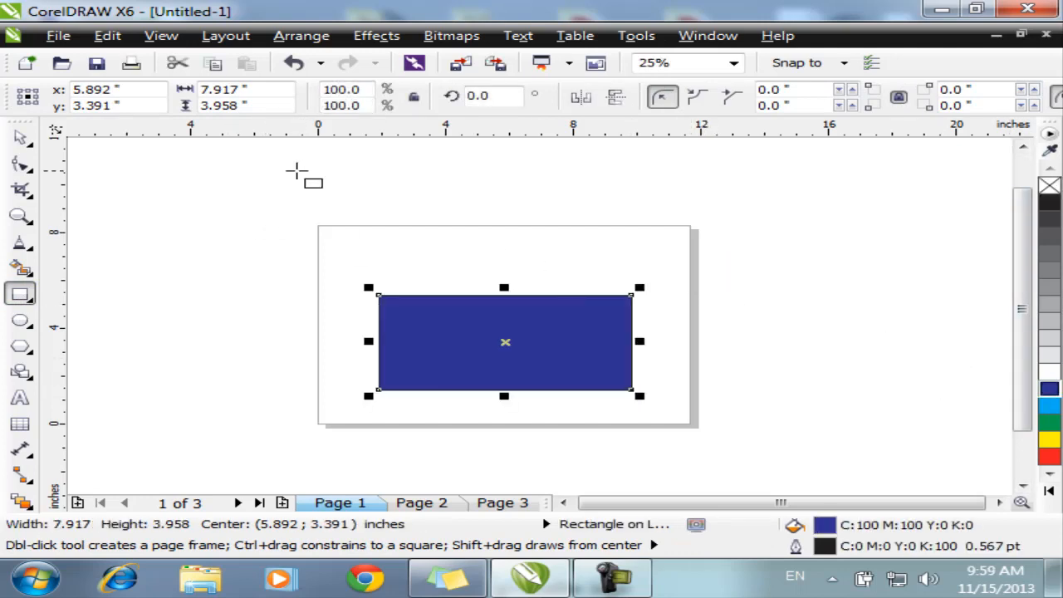
# Step: Draw a 3-point curve joining the rectangle's two upper corners, arching up to the midpoint of the page's top edge
pyautogui.click(24, 246)
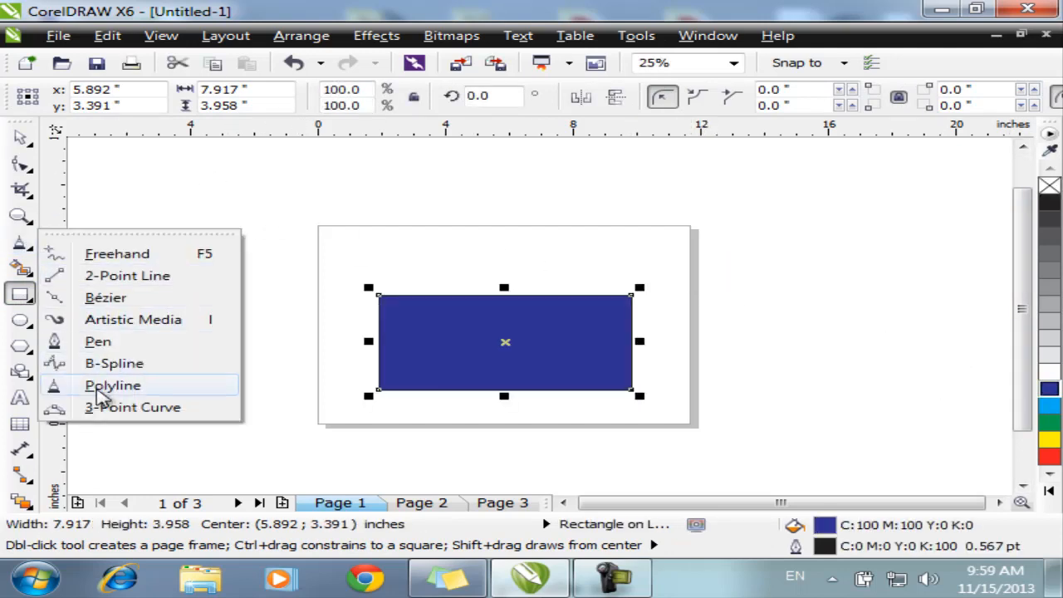
pyautogui.click(97, 407)
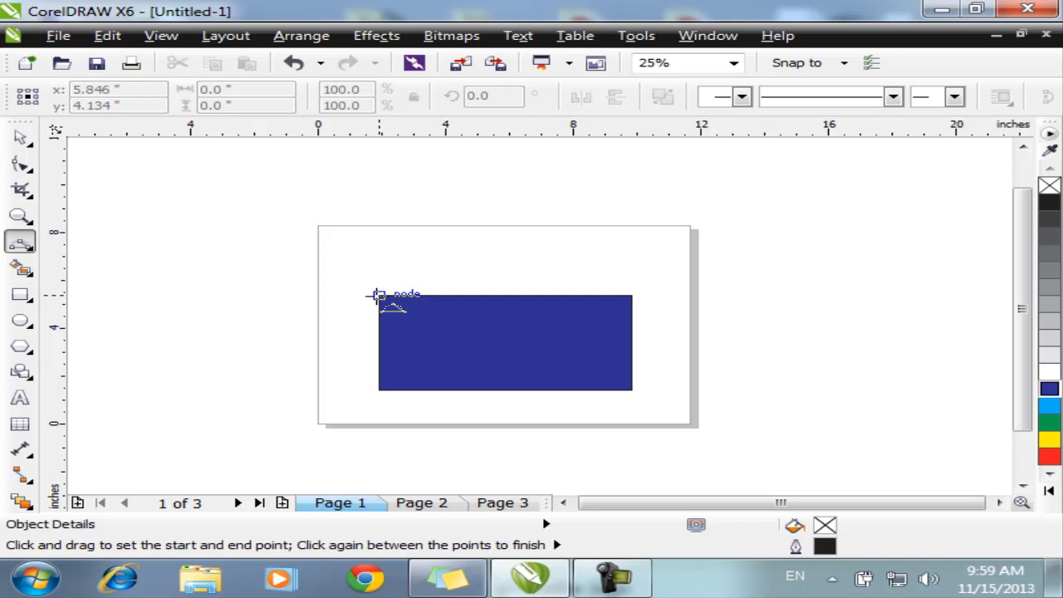
pyautogui.moveTo(378, 295); pyautogui.dragTo(629, 292)
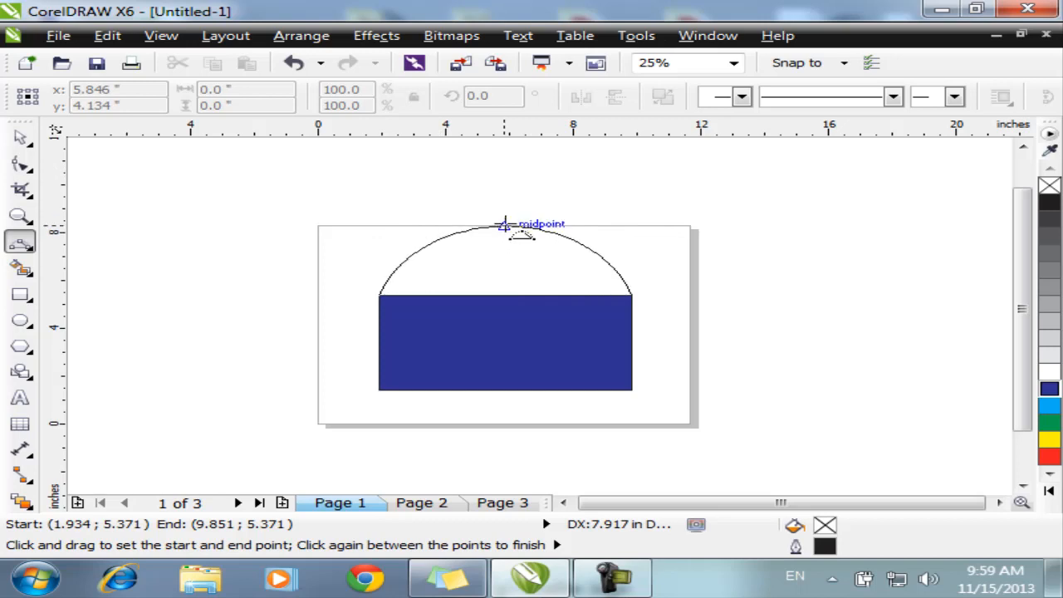
pyautogui.click(504, 225)
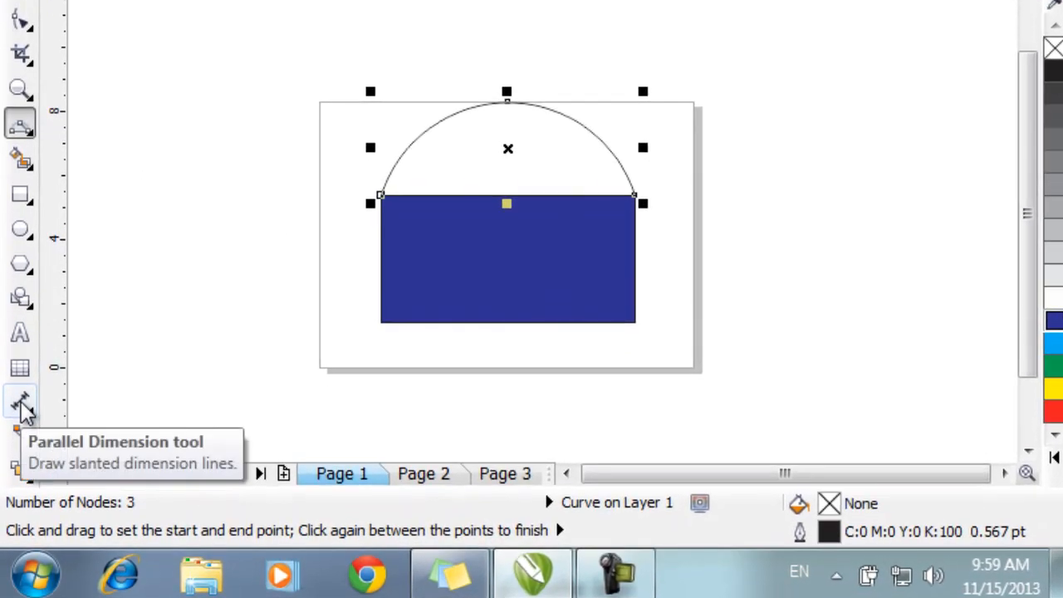
# Step: Dimension the blue rectangle's height with a vertical dimension line placed just outside its right side
pyautogui.click(23, 405)
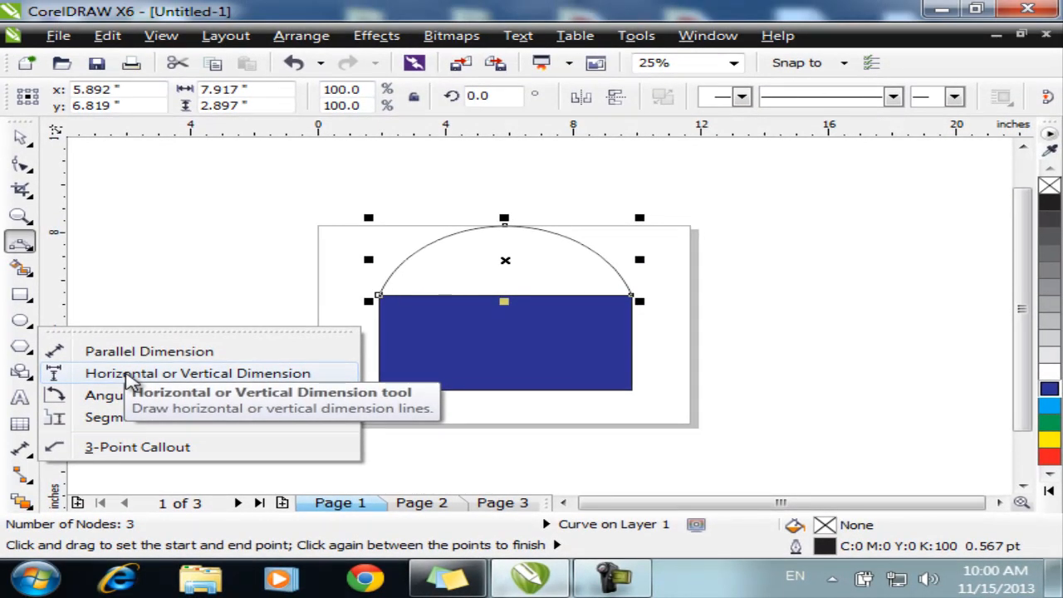
pyautogui.click(130, 374)
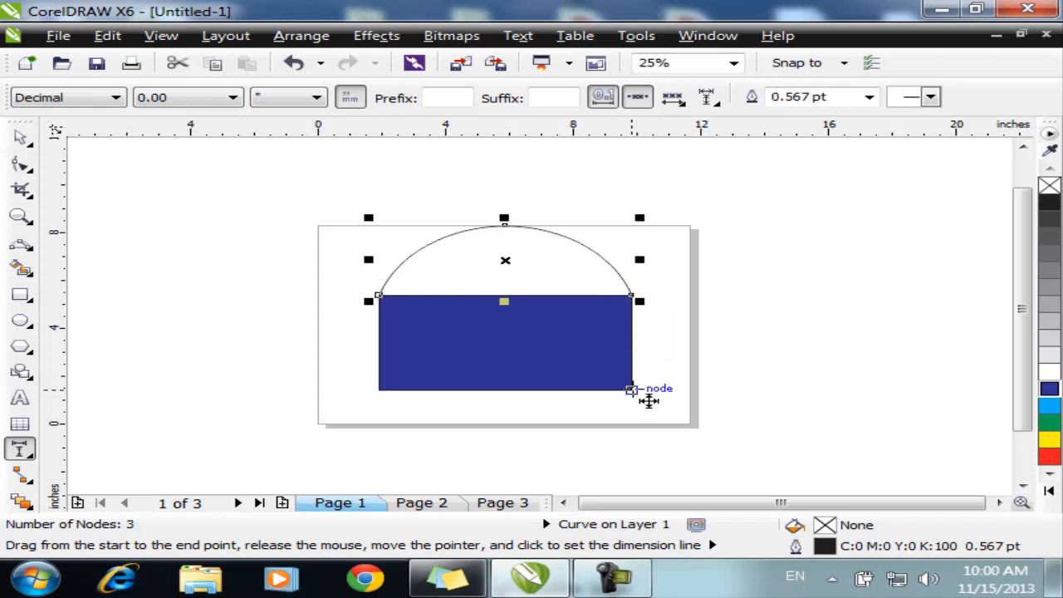
pyautogui.moveTo(631, 389); pyautogui.dragTo(631, 296)
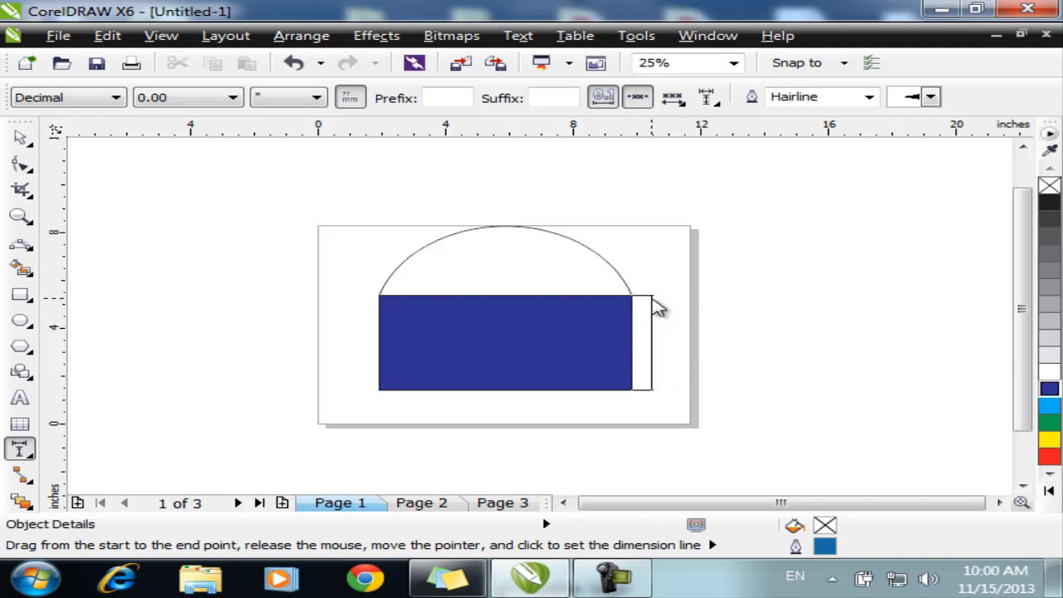
pyautogui.click(677, 320)
# Step: Try a solid round arrowhead and a three-pronged arrowhead on the height dimension, with the outline width set to 10.0 pt
pyautogui.scroll(1, 681, 355)
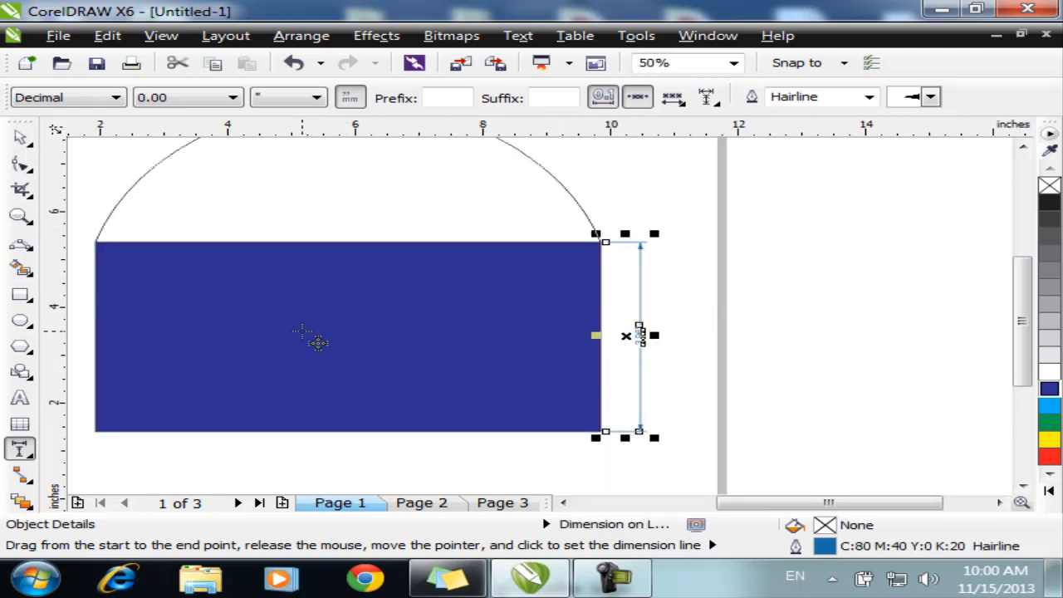
pyautogui.scroll(-1, 282, 308)
pyautogui.moveTo(282, 308); pyautogui.dragTo(387, 309)
pyautogui.scroll(1, 401, 314)
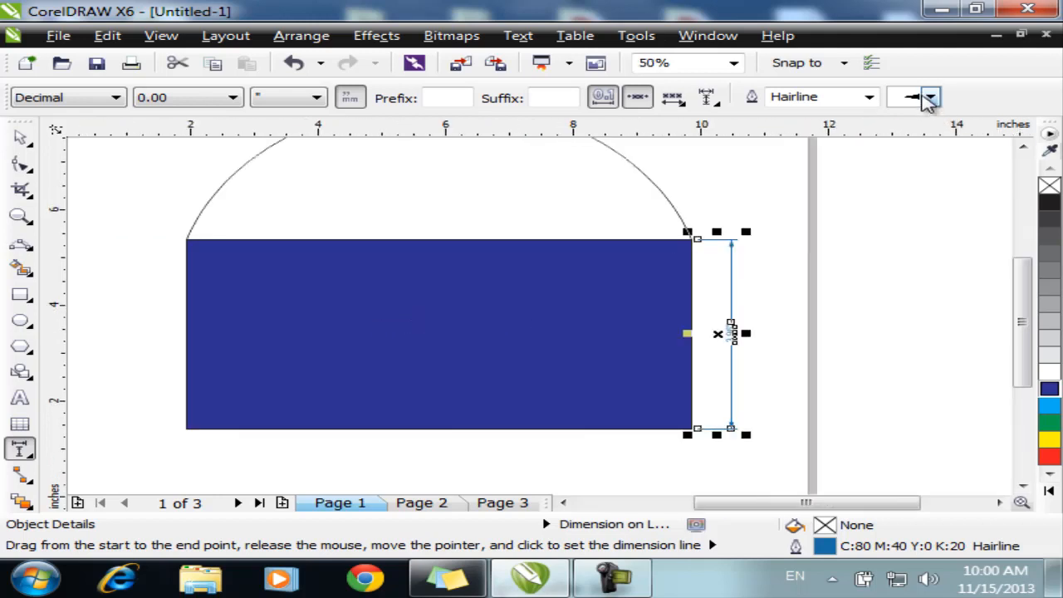
pyautogui.click(931, 97)
pyautogui.click(876, 183)
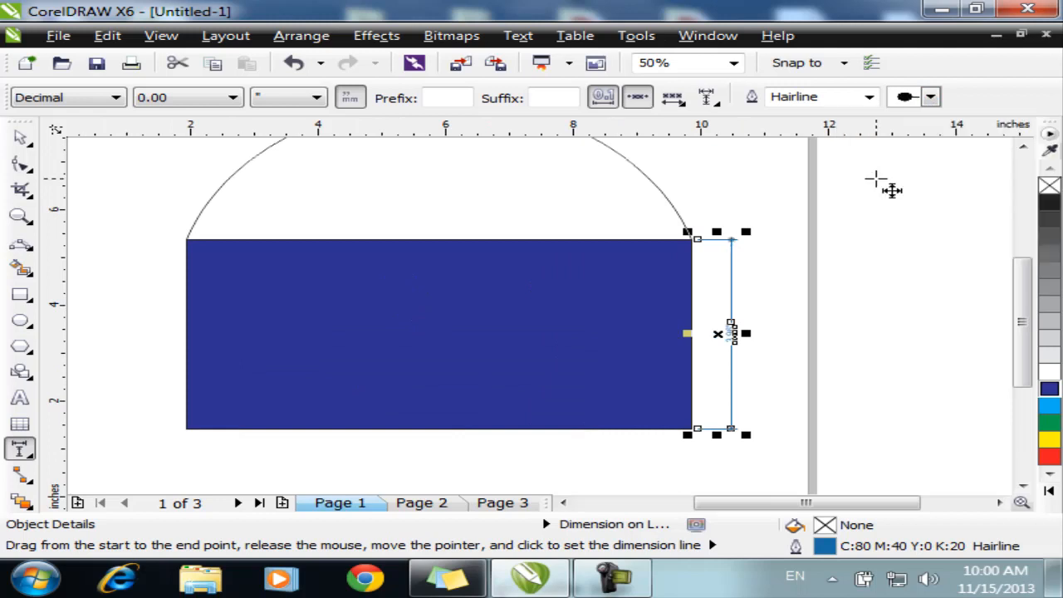
pyautogui.click(930, 98)
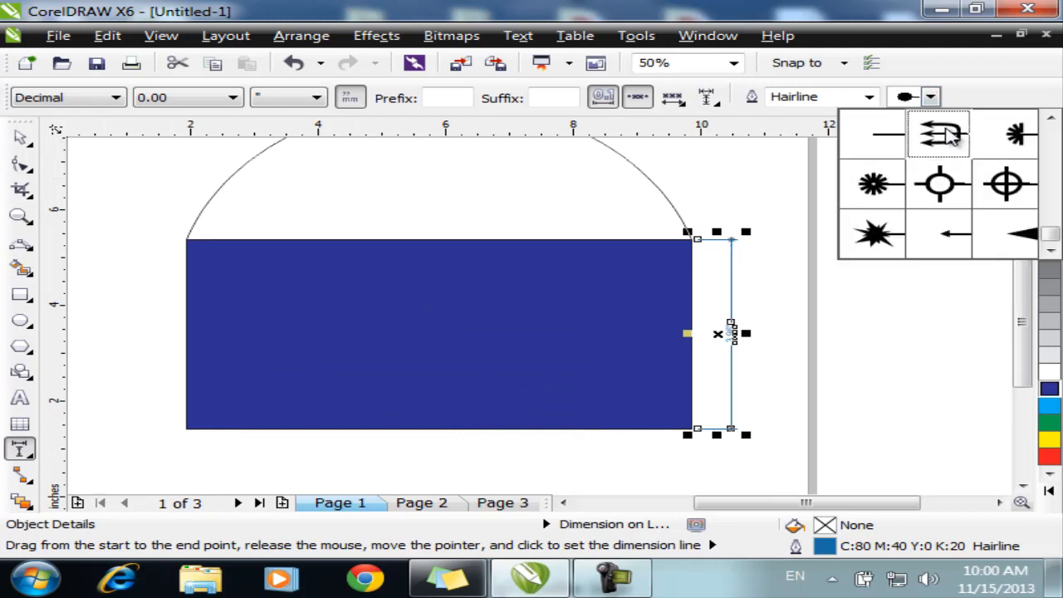
pyautogui.click(945, 134)
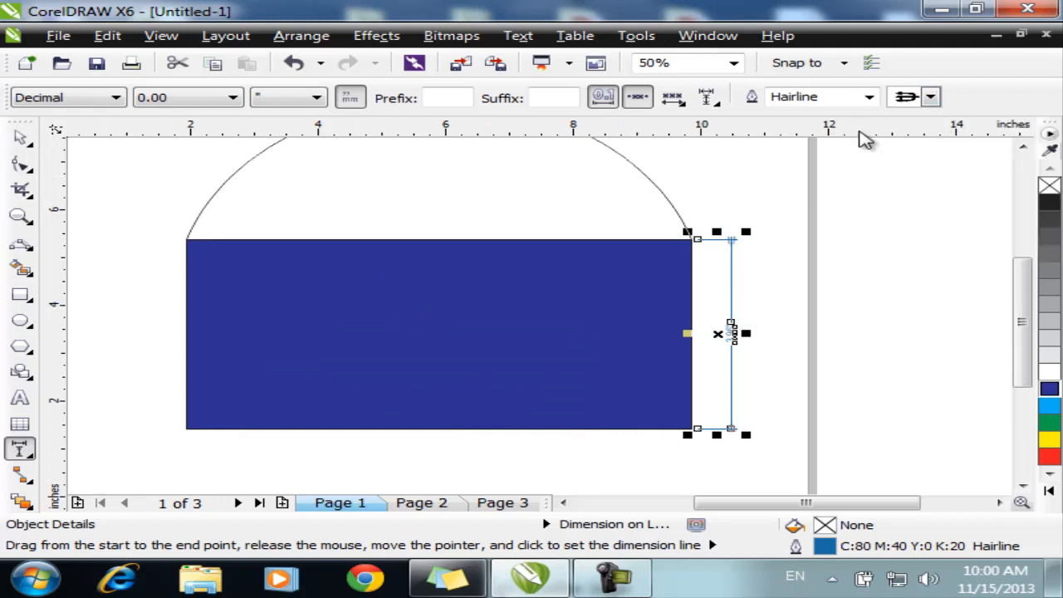
pyautogui.click(869, 97)
pyautogui.click(797, 245)
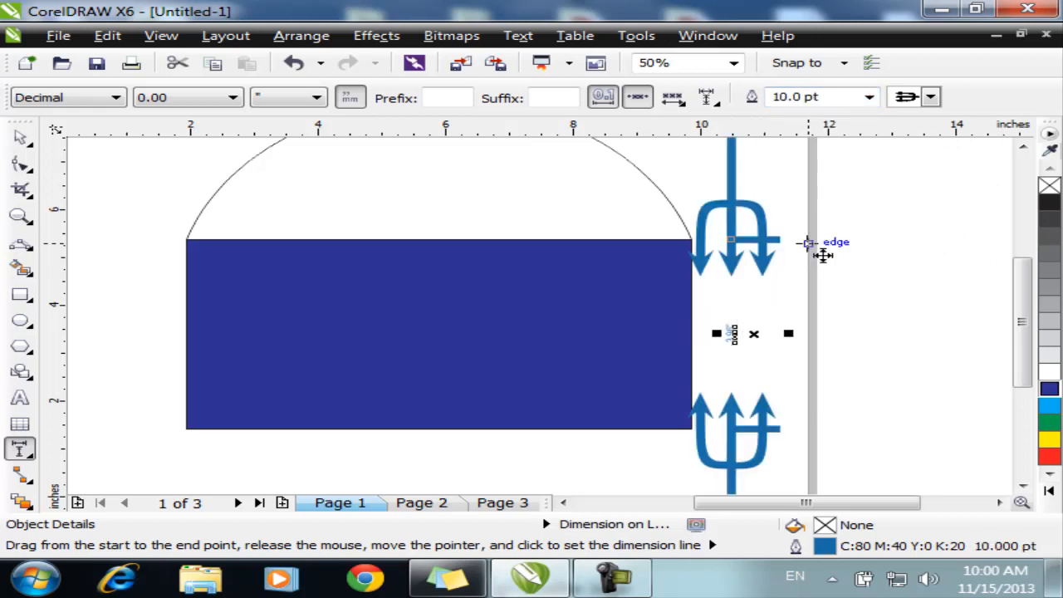
# Step: Remove the arrowheads from the height dimension and set its outline width to 1.0 pt
pyautogui.click(931, 98)
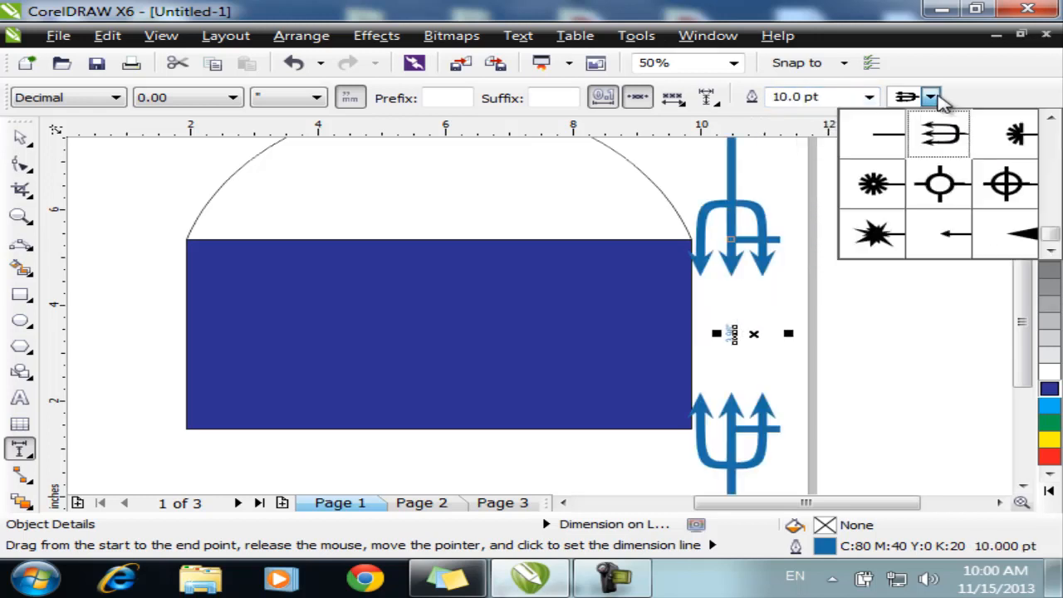
pyautogui.click(889, 142)
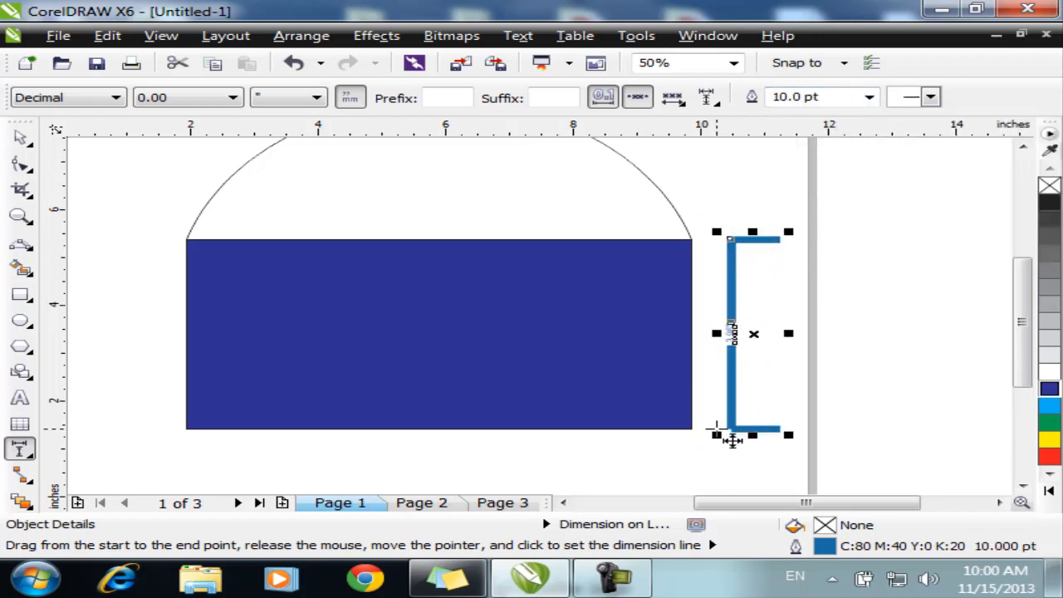
pyautogui.click(868, 97)
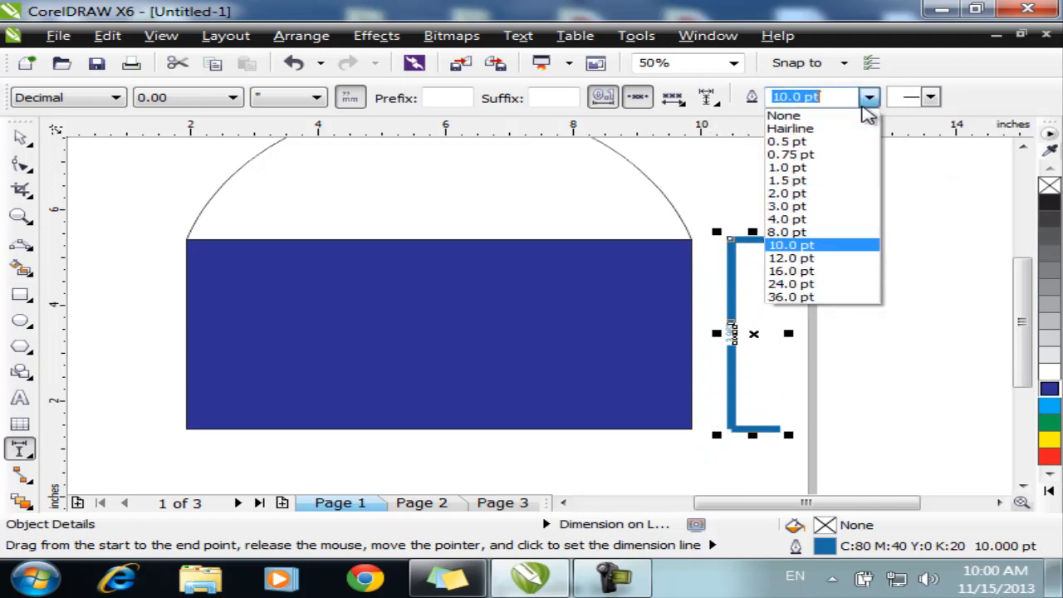
pyautogui.click(827, 169)
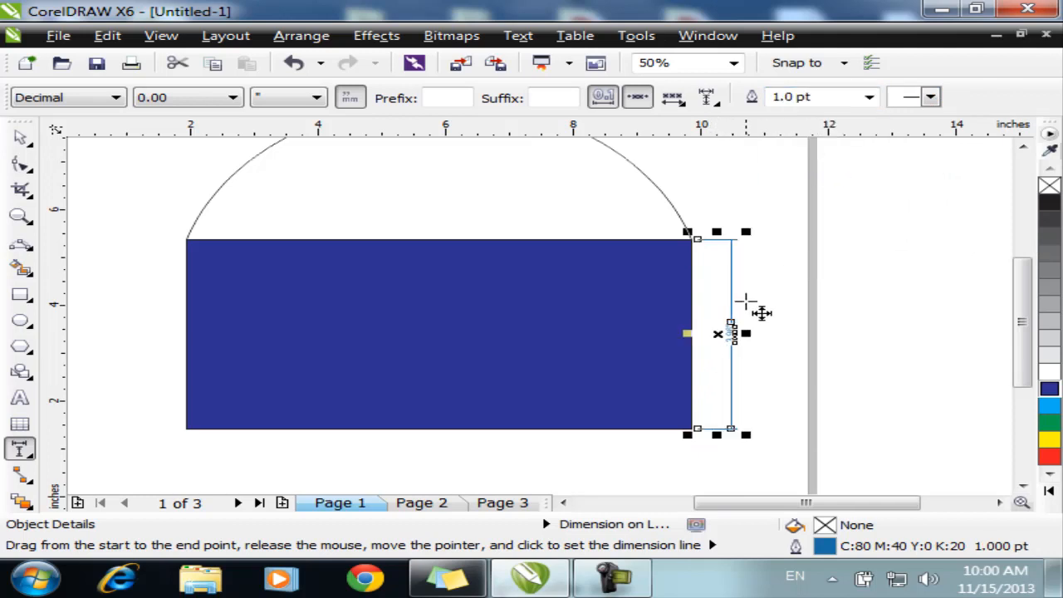
# Step: Dimension the blue rectangle's width with a horizontal dimension line placed below its bottom edge
pyautogui.moveTo(540, 367); pyautogui.dragTo(752, 363)
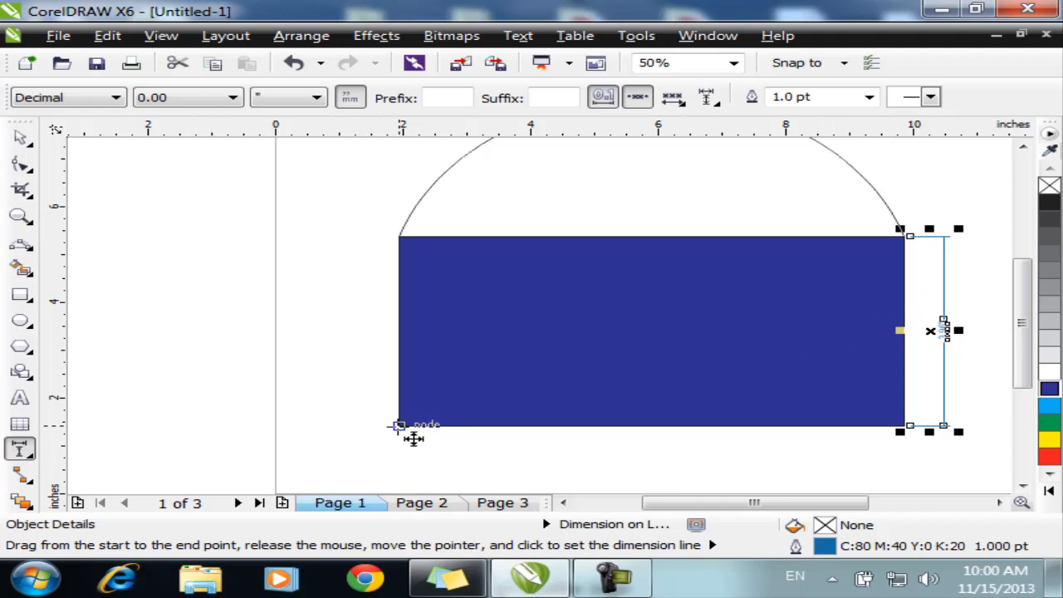
pyautogui.moveTo(398, 425); pyautogui.dragTo(903, 426)
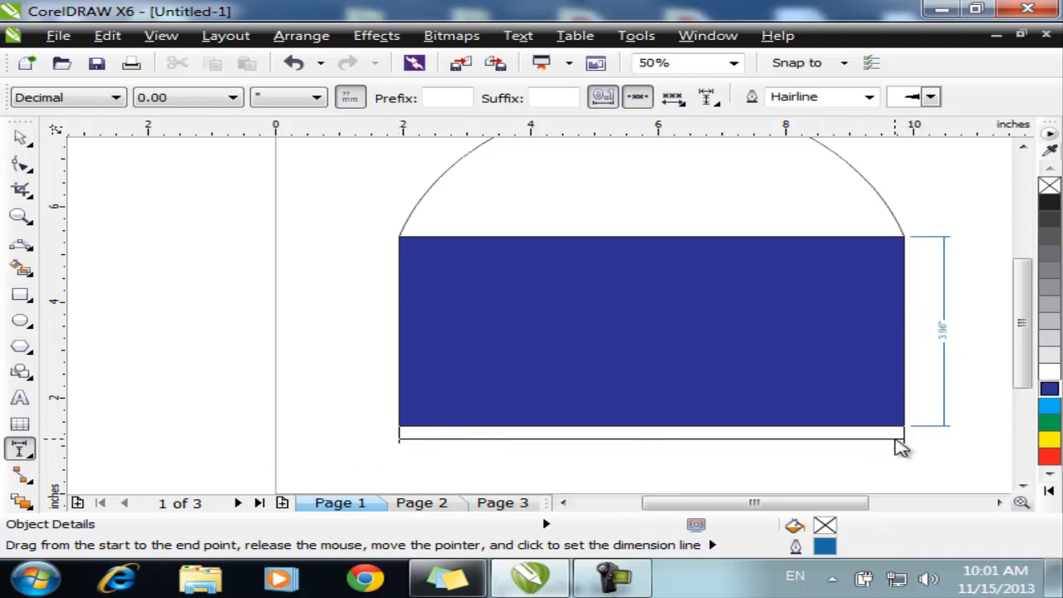
pyautogui.click(896, 464)
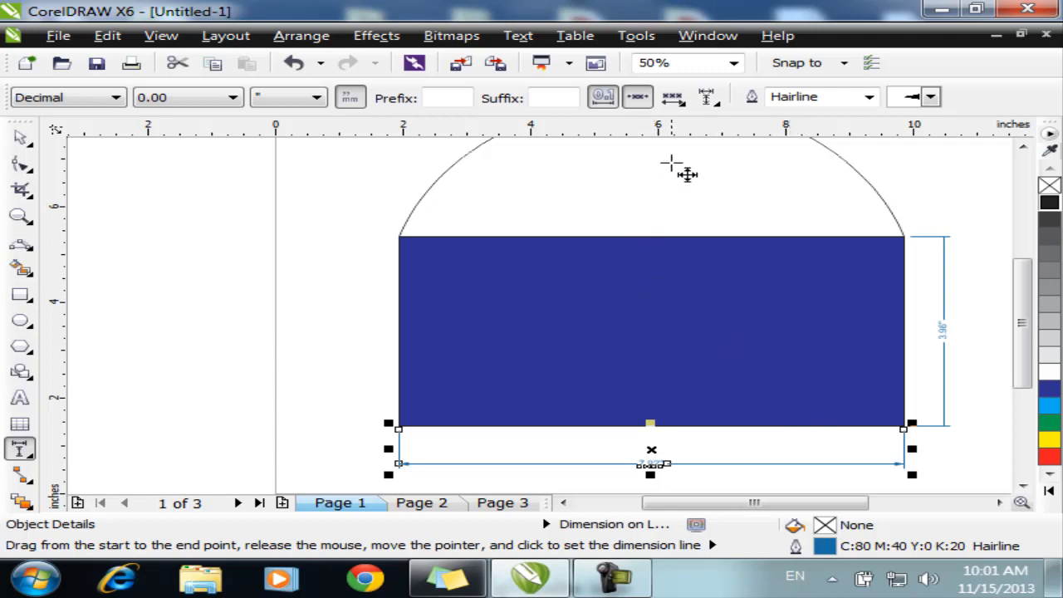
# Step: Offset the width dimension's extension lines from the blue rectangle by a distance of 0.17 inches
pyautogui.click(721, 98)
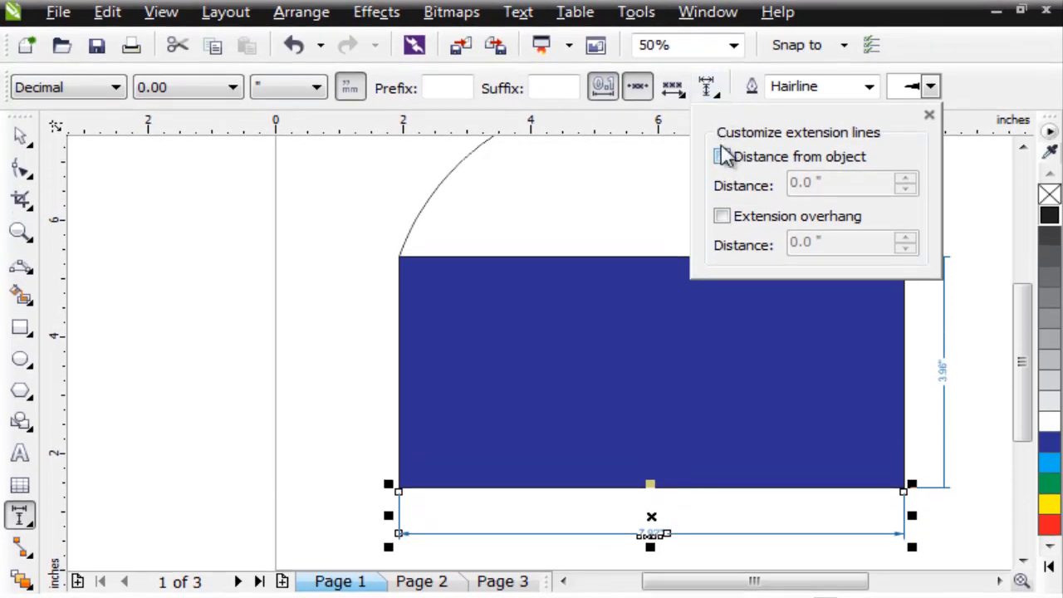
pyautogui.click(722, 158)
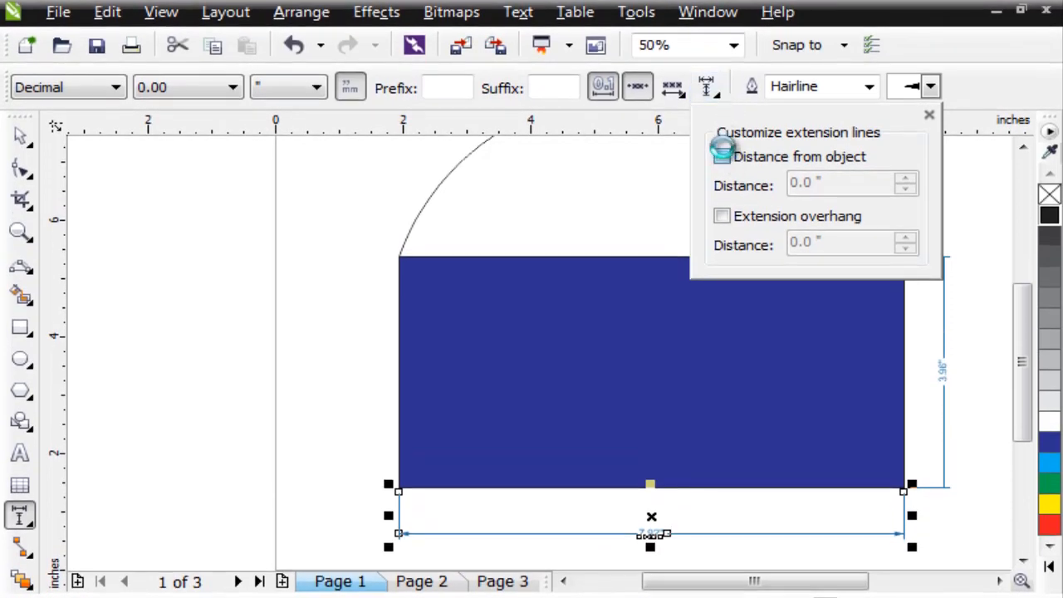
pyautogui.click(912, 178)
pyautogui.click(909, 179)
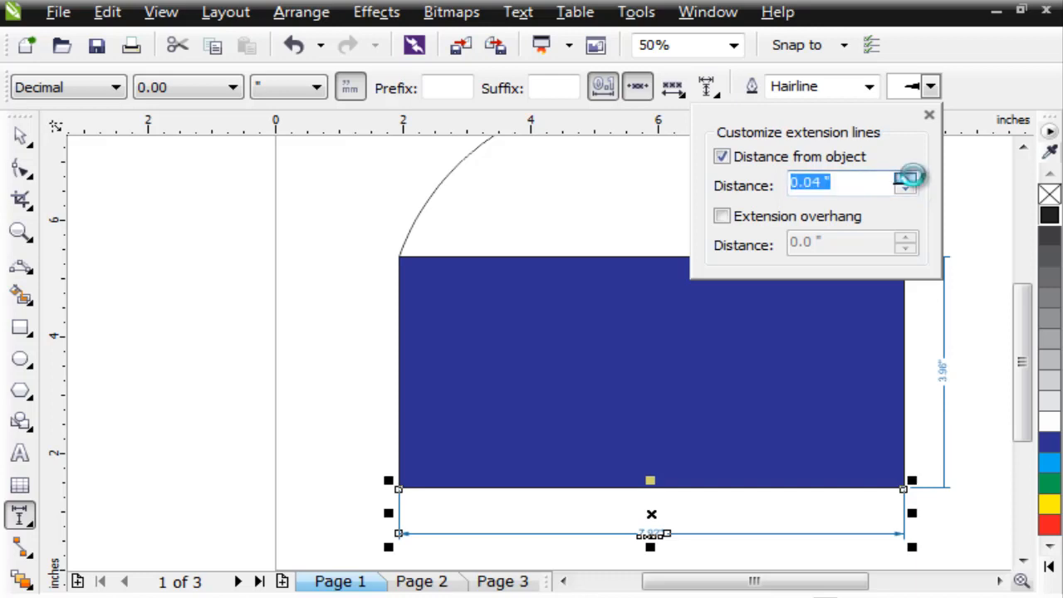
pyautogui.click(909, 178)
pyautogui.click(909, 178)
pyautogui.click(908, 178)
pyautogui.click(908, 178)
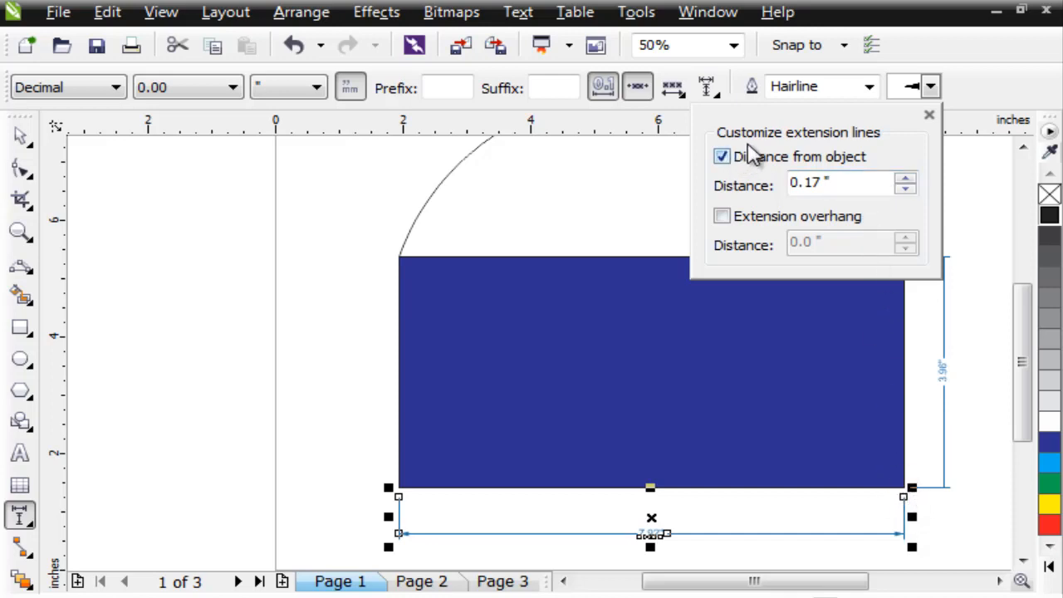
# Step: Turn on extension overhang for the width dimension and set its distance to 0.21 inches
pyautogui.click(722, 216)
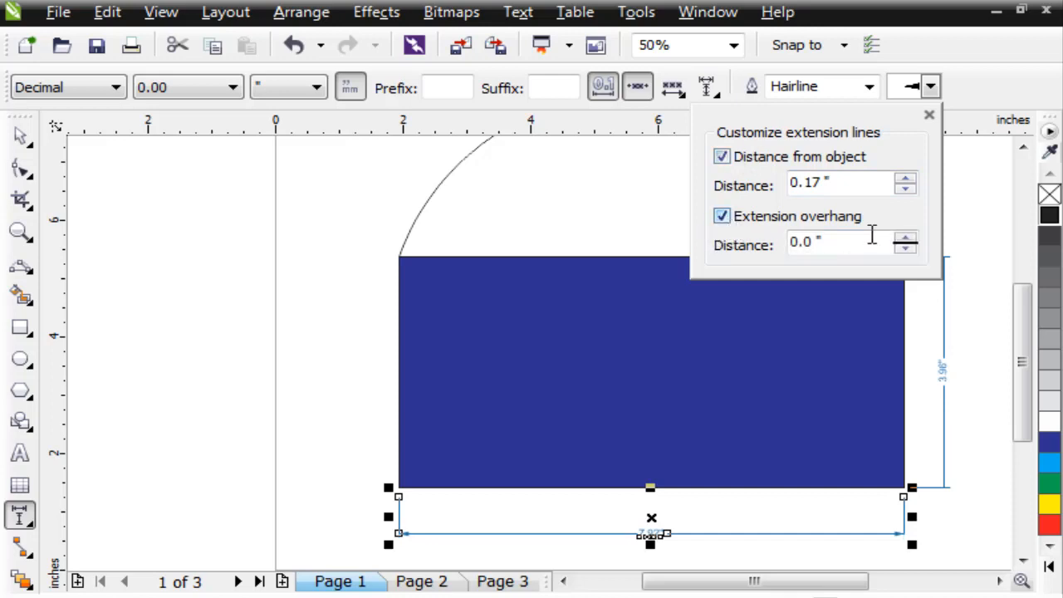
pyautogui.click(904, 239)
pyautogui.click(904, 239)
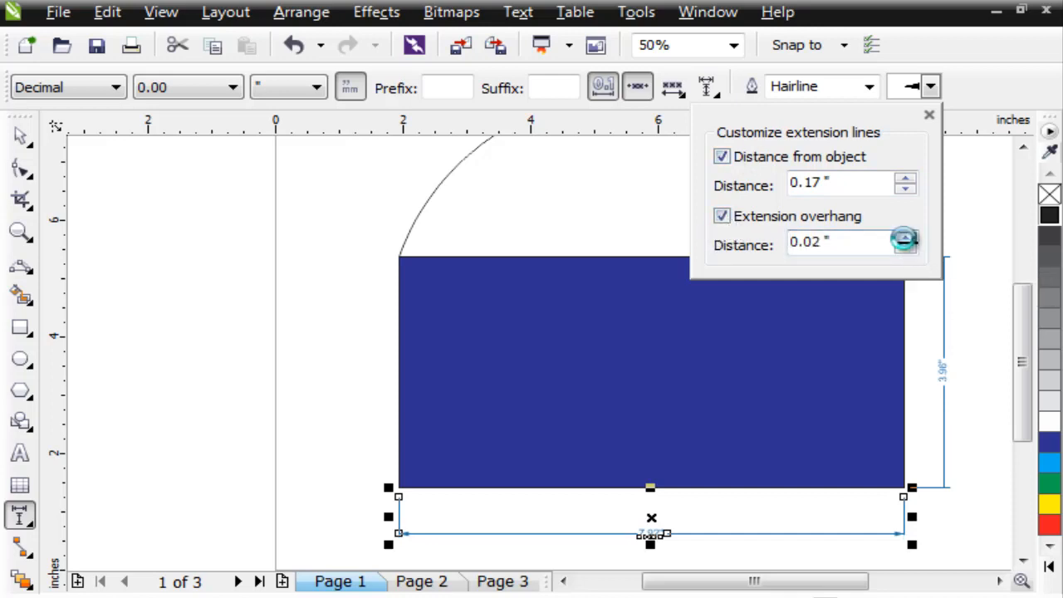
pyautogui.click(904, 239)
pyautogui.click(905, 239)
pyautogui.click(905, 239)
pyautogui.click(905, 239)
pyautogui.click(905, 239)
pyautogui.click(904, 239)
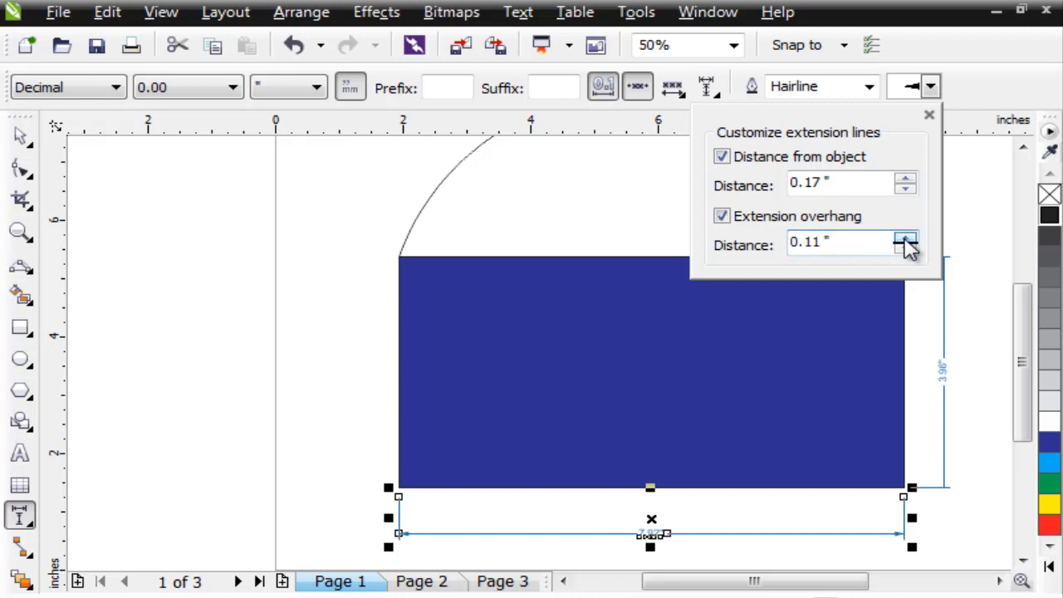
pyautogui.click(905, 239)
pyautogui.click(905, 239)
pyautogui.click(905, 239)
pyautogui.click(904, 239)
pyautogui.click(905, 239)
pyautogui.click(905, 239)
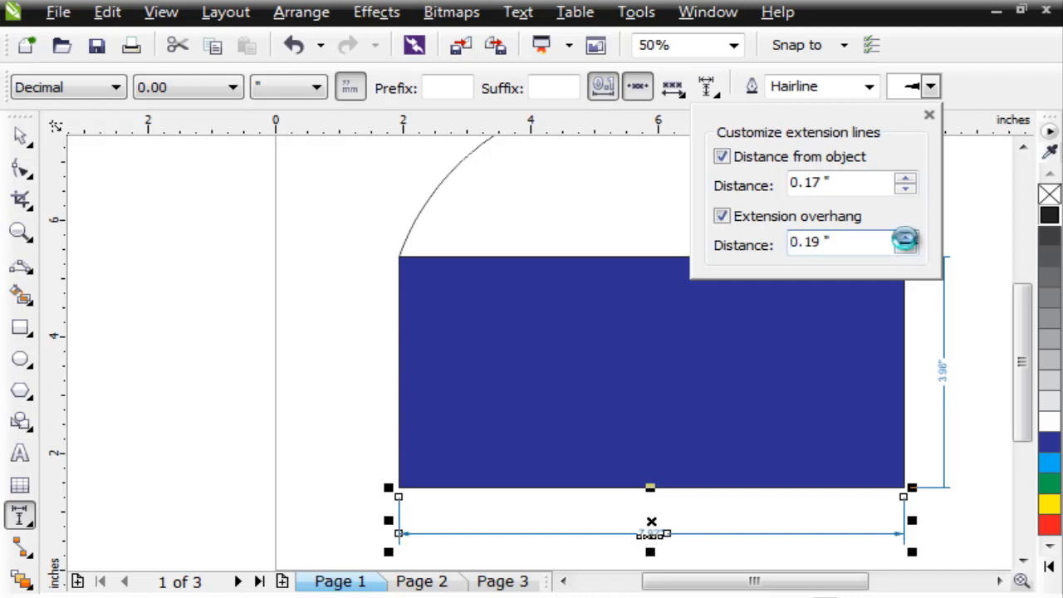
pyautogui.click(905, 239)
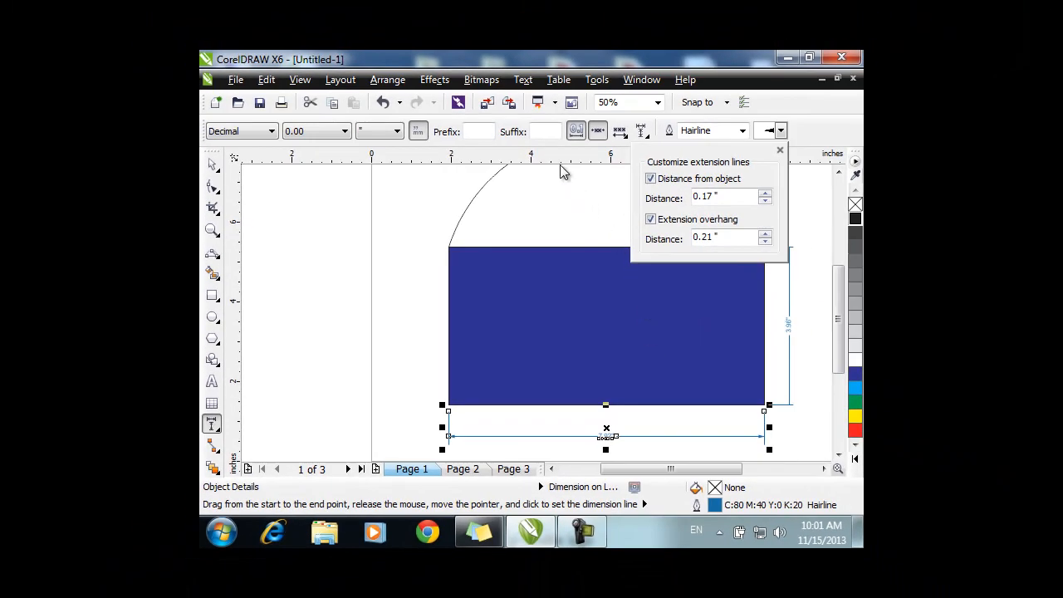
pyautogui.click(551, 152)
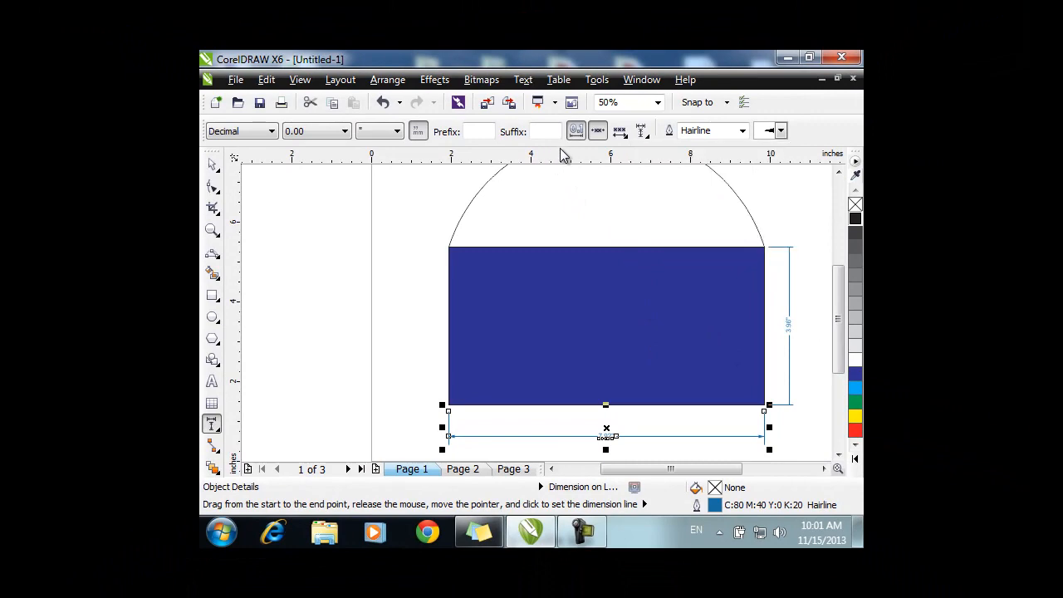
# Step: Try the Fractional dimension style on the width dimension, and return it to the Decimal style
pyautogui.click(261, 133)
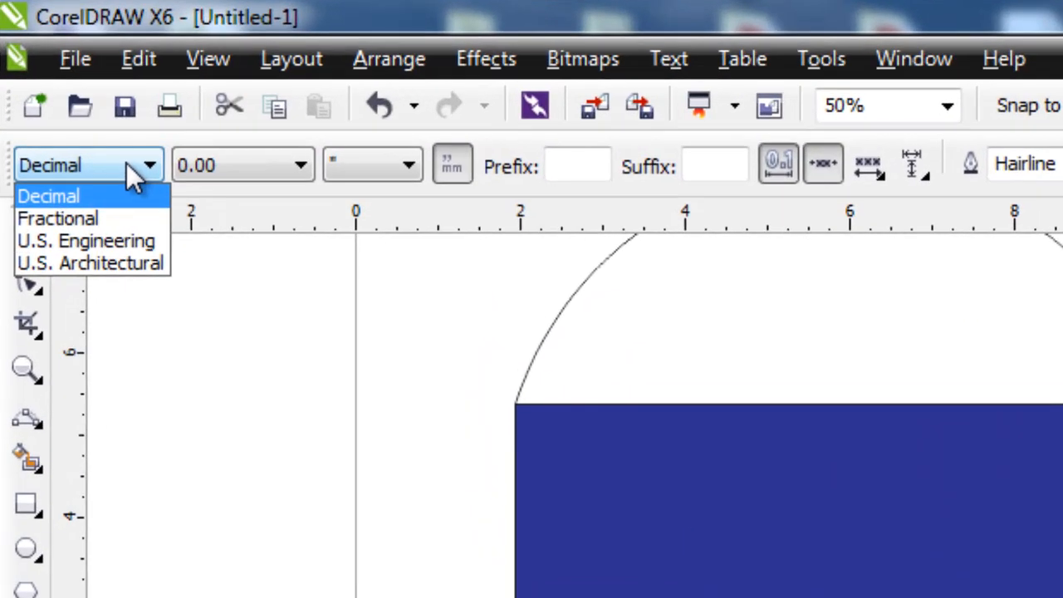
pyautogui.click(98, 216)
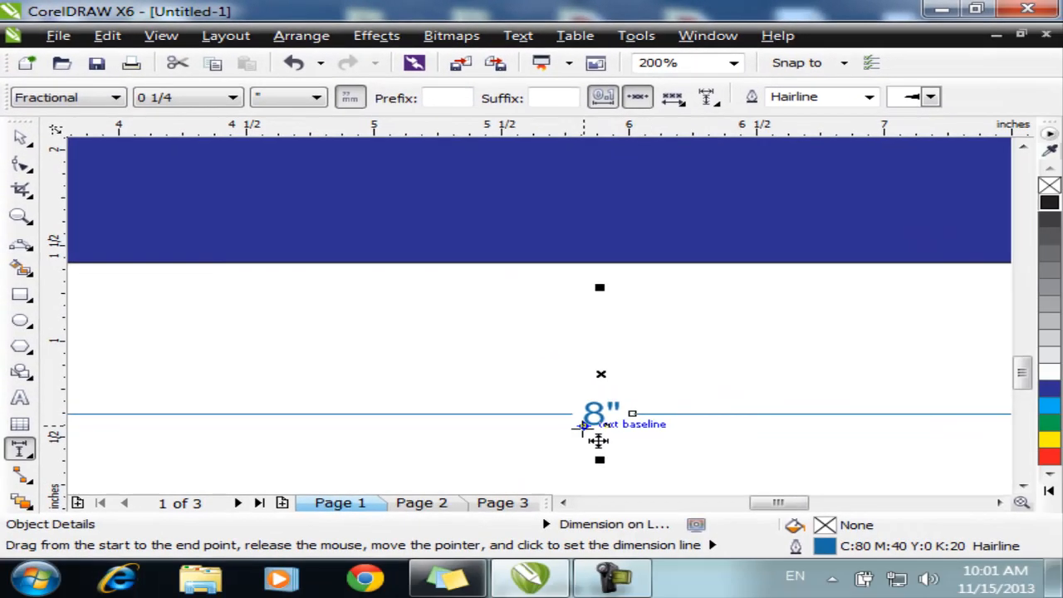
pyautogui.scroll(2, 649, 535)
pyautogui.scroll(-2, 665, 513)
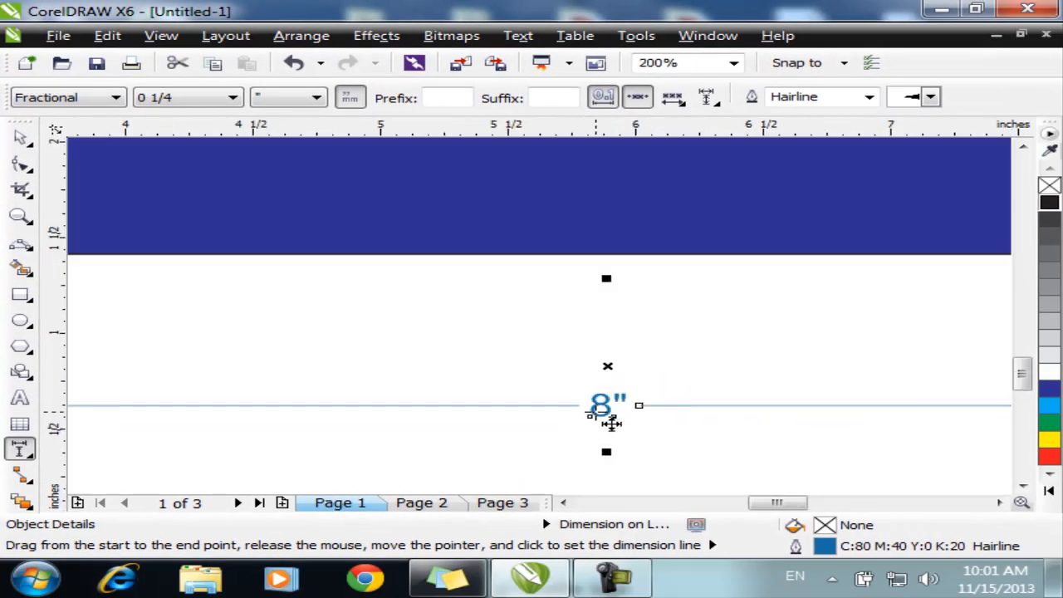
pyautogui.scroll(-2, 664, 516)
pyautogui.scroll(-1, 610, 423)
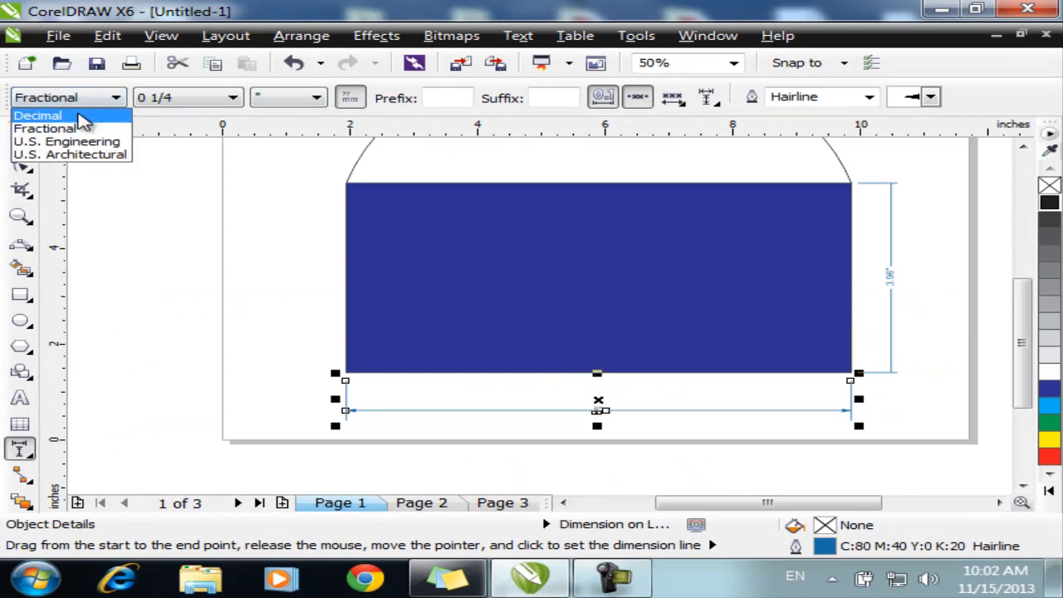
pyautogui.click(80, 116)
pyautogui.scroll(2, 610, 439)
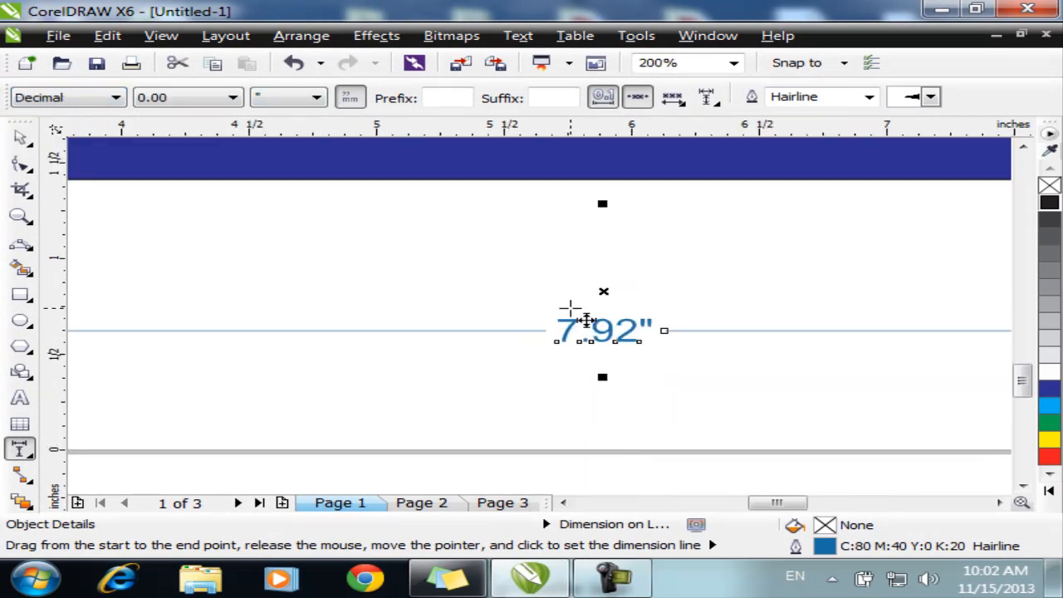
pyautogui.scroll(-2, 585, 319)
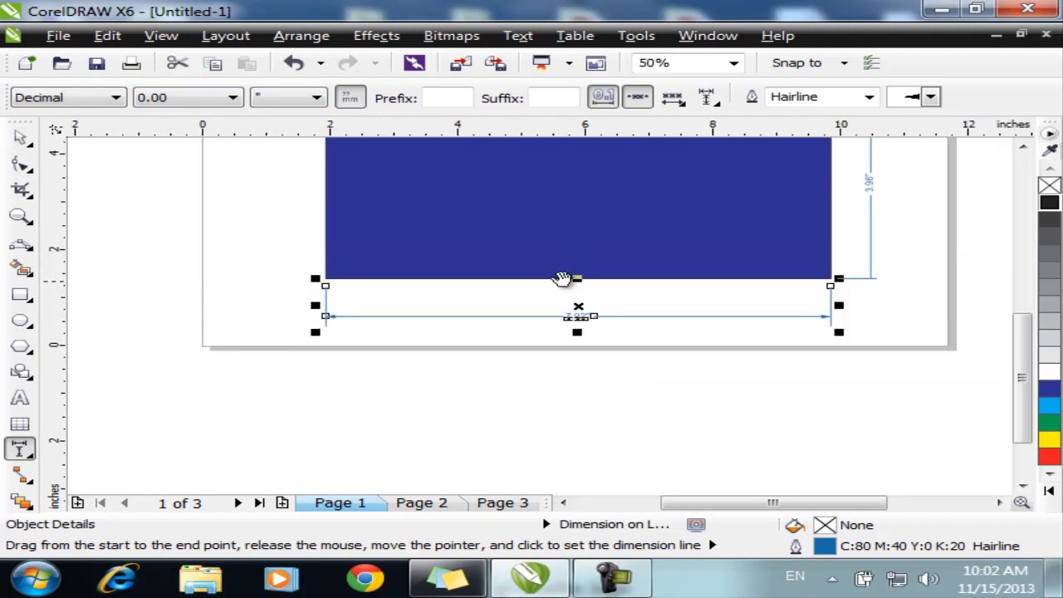
pyautogui.scroll(2, 562, 280)
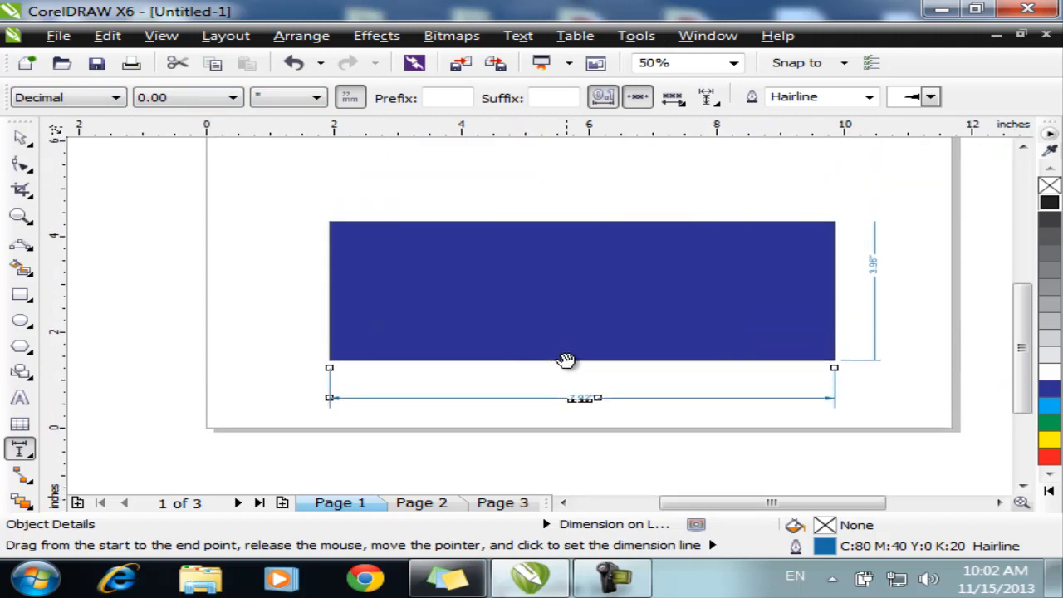
# Step: Try inches as the width dimension's unit, and set the unit to millimeters
pyautogui.click(316, 98)
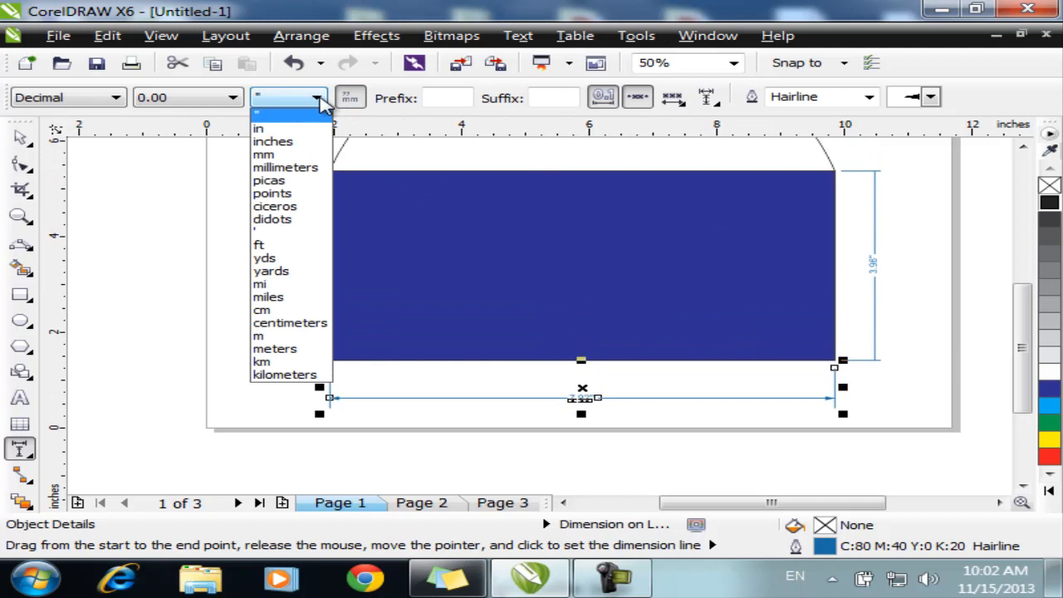
pyautogui.click(319, 142)
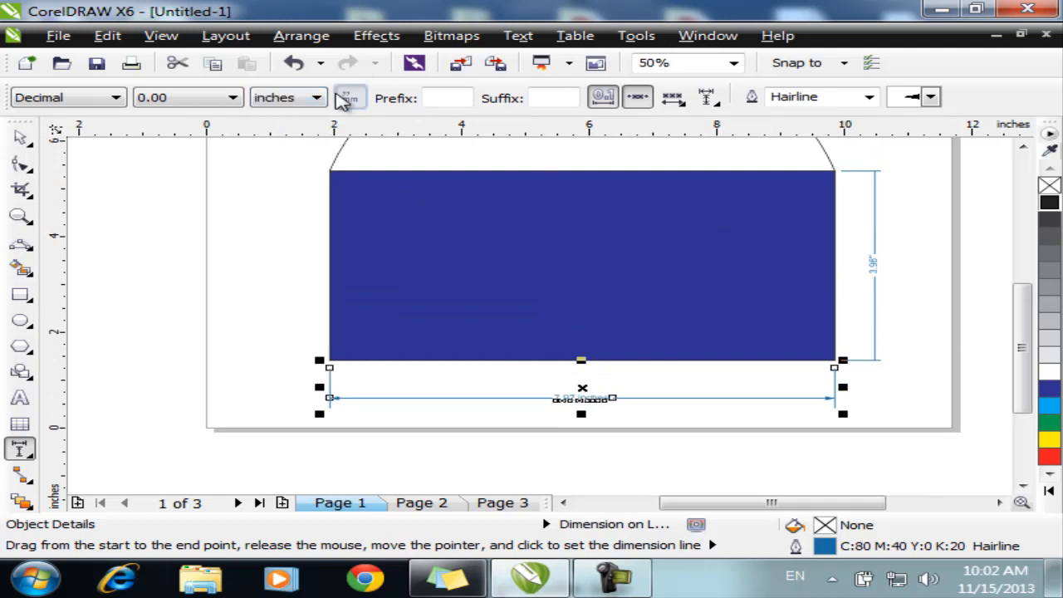
pyautogui.click(316, 98)
pyautogui.click(305, 169)
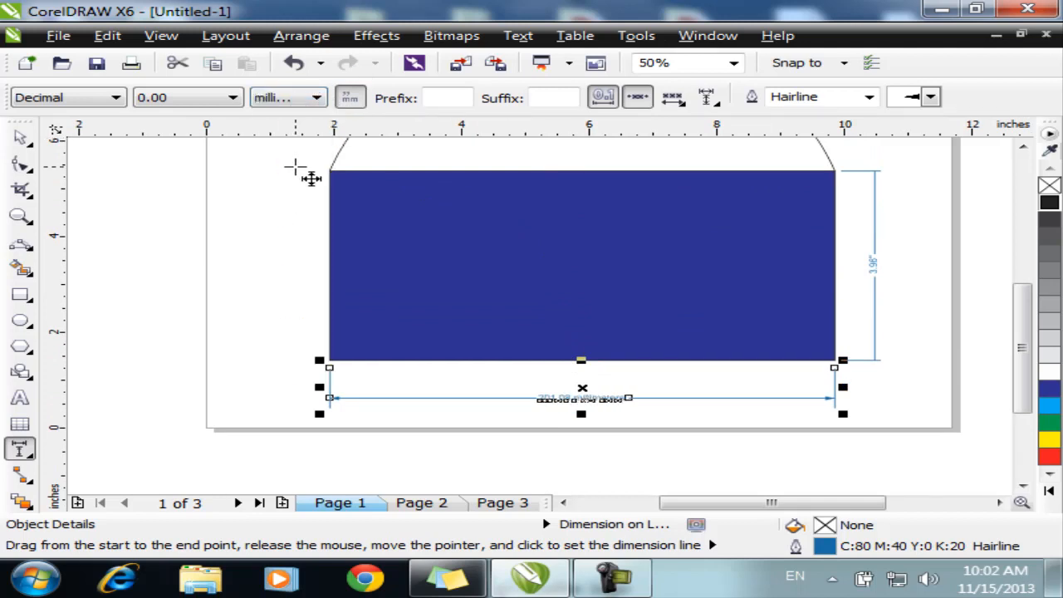
pyautogui.scroll(3, 587, 441)
pyautogui.scroll(-2, 628, 356)
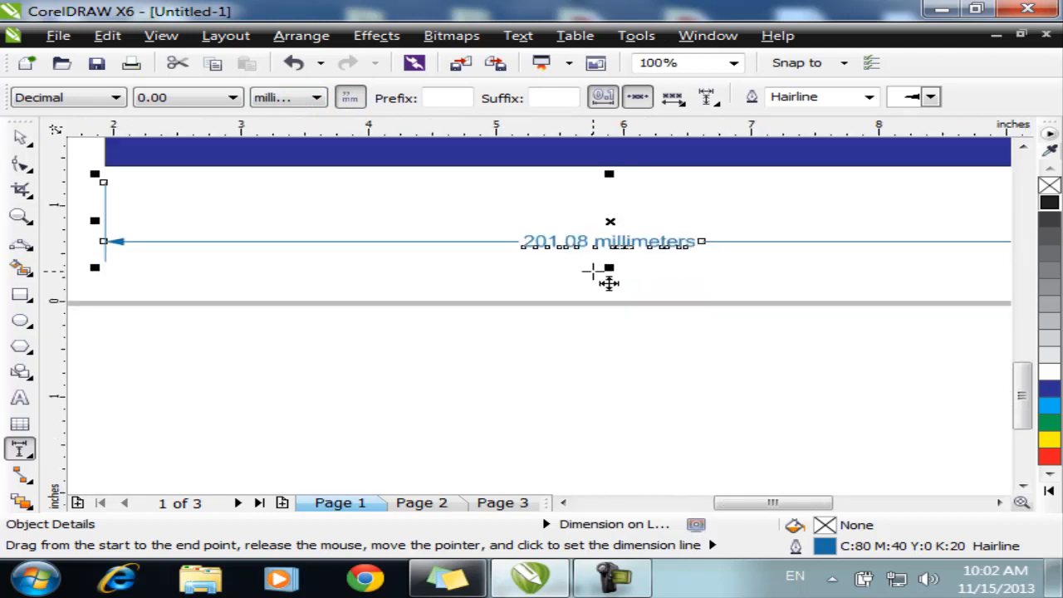
pyautogui.scroll(-1, 608, 282)
pyautogui.scroll(1, 600, 246)
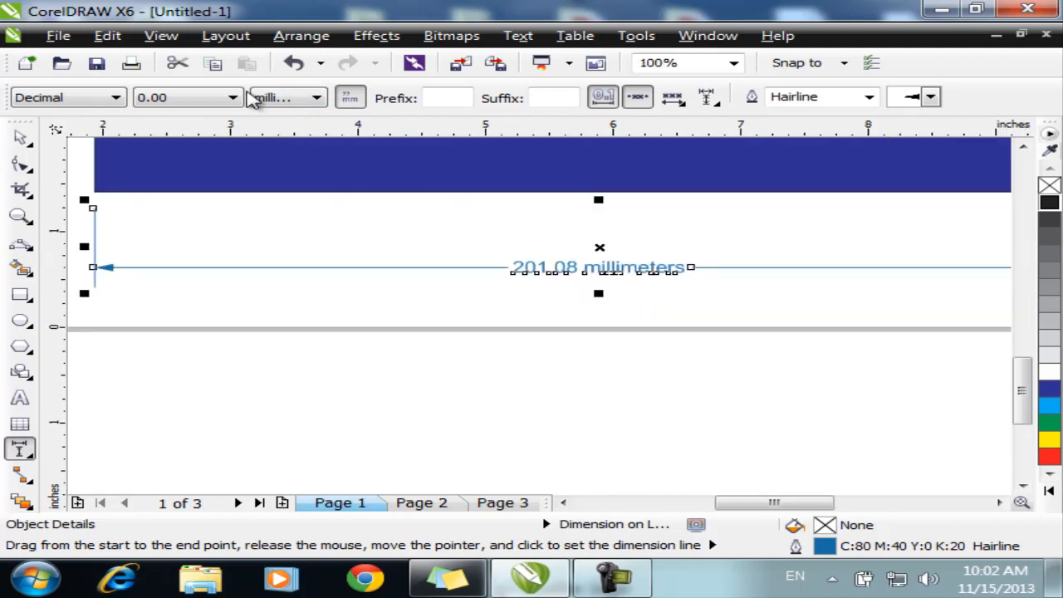
pyautogui.click(282, 97)
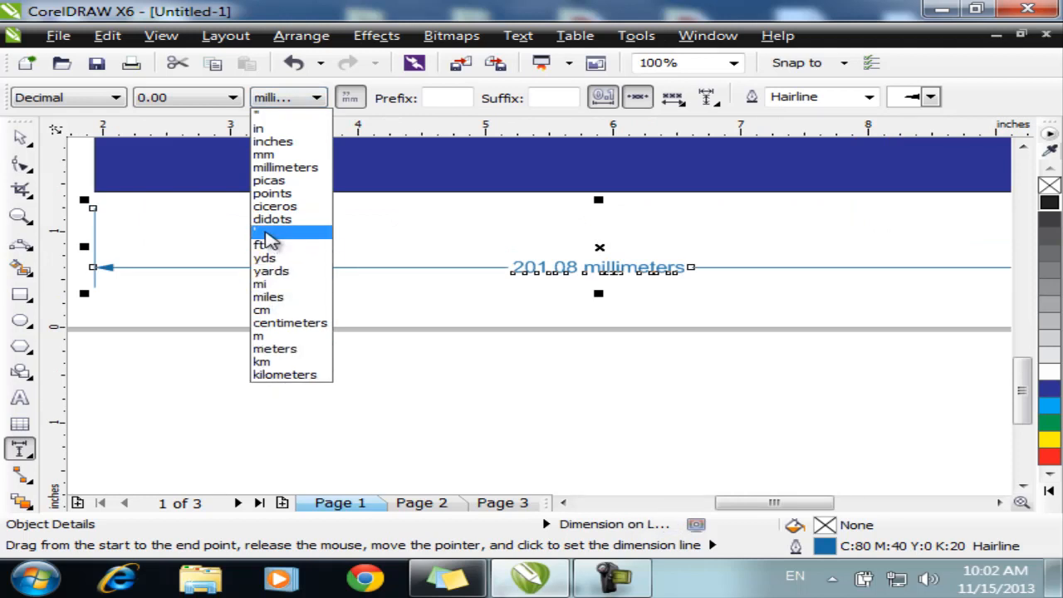
pyautogui.click(396, 119)
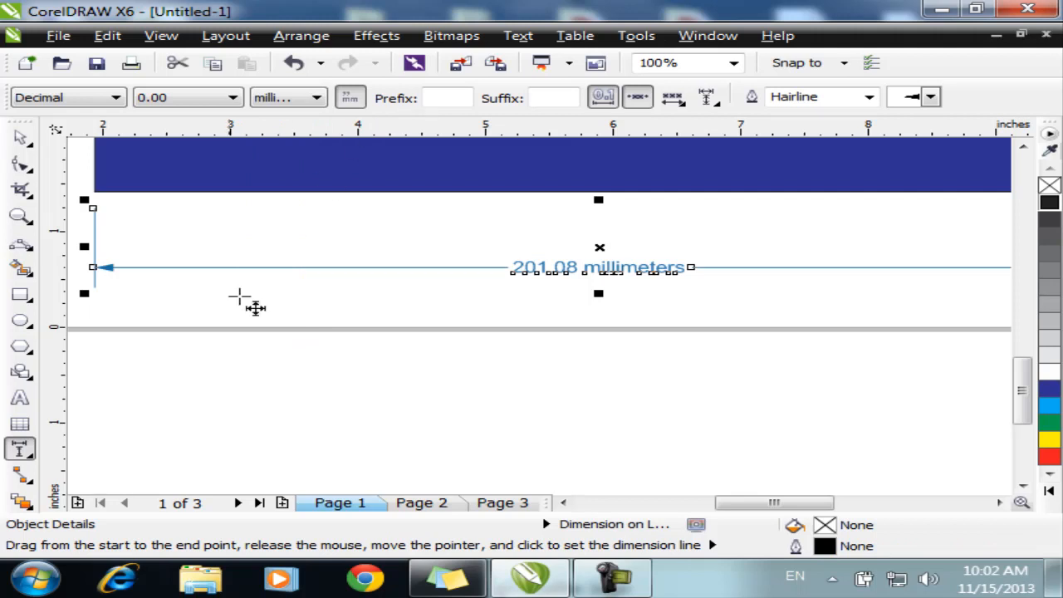
pyautogui.click(27, 451)
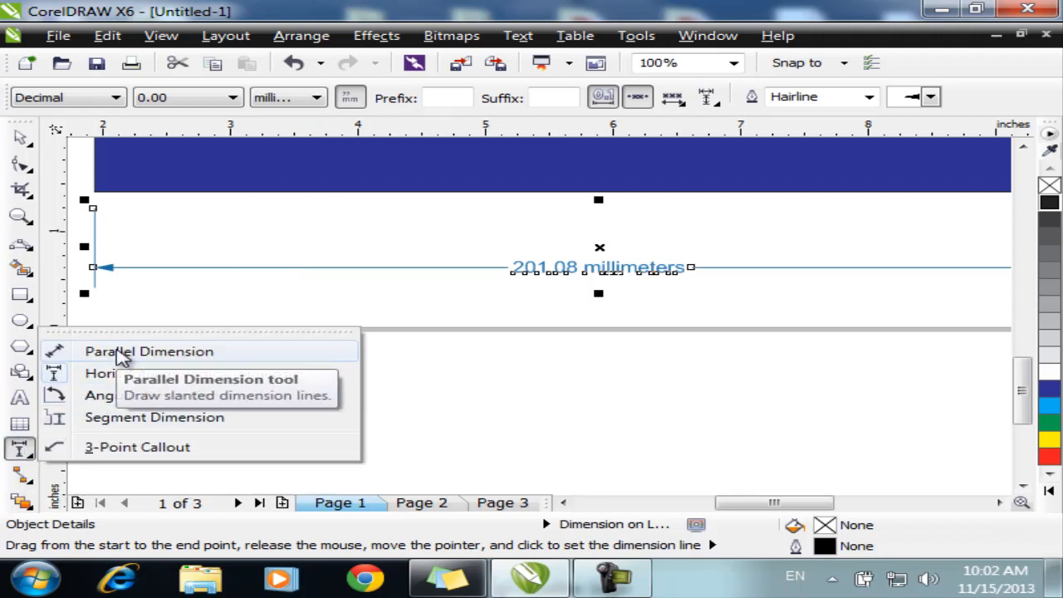
pyautogui.click(199, 354)
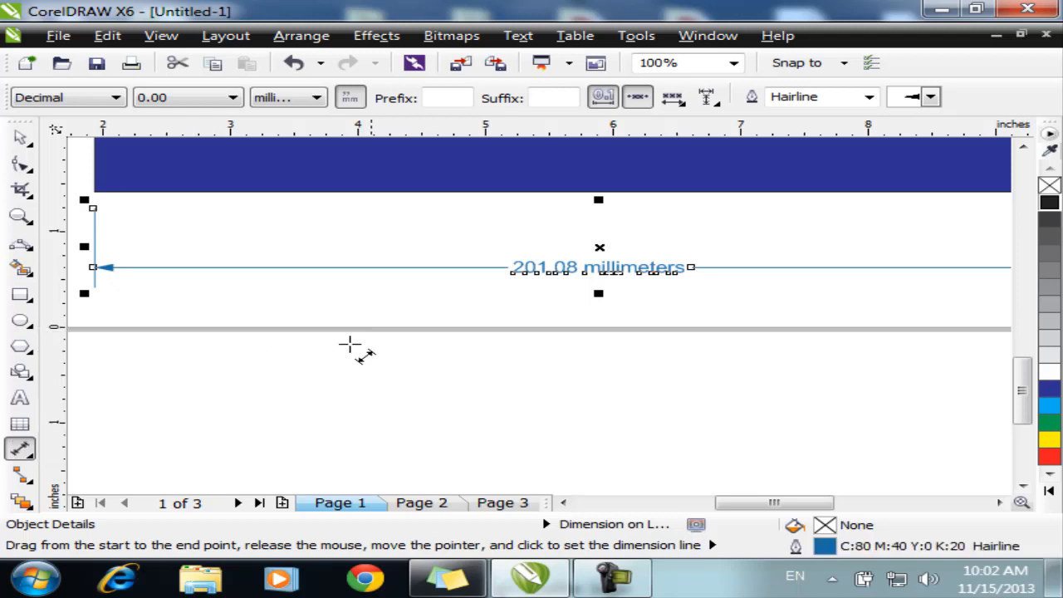
pyautogui.scroll(-2, 426, 316)
pyautogui.moveTo(471, 275); pyautogui.dragTo(518, 374)
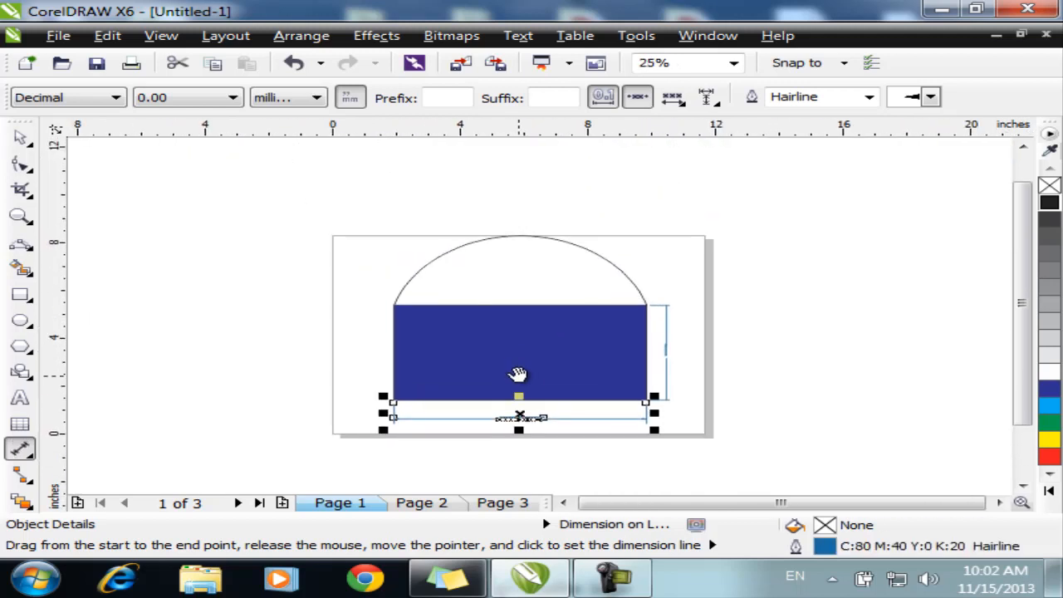
pyautogui.click(19, 137)
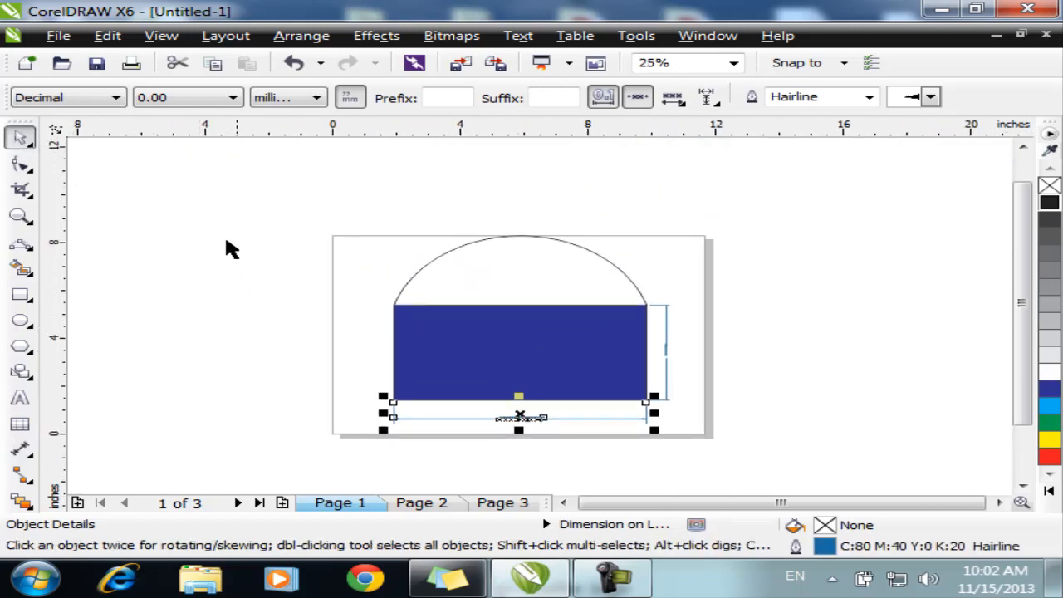
# Step: Draw a rectangle about 4.08 by 2.63 inches beside the page's left edge and rotate it 45 degrees
pyautogui.click(20, 295)
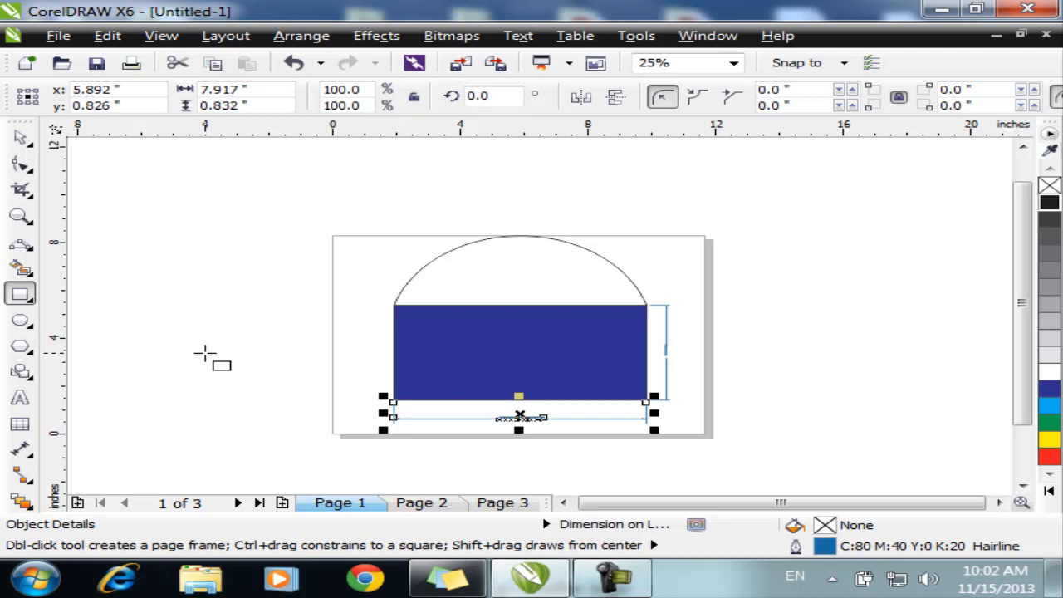
pyautogui.moveTo(171, 347); pyautogui.dragTo(302, 410)
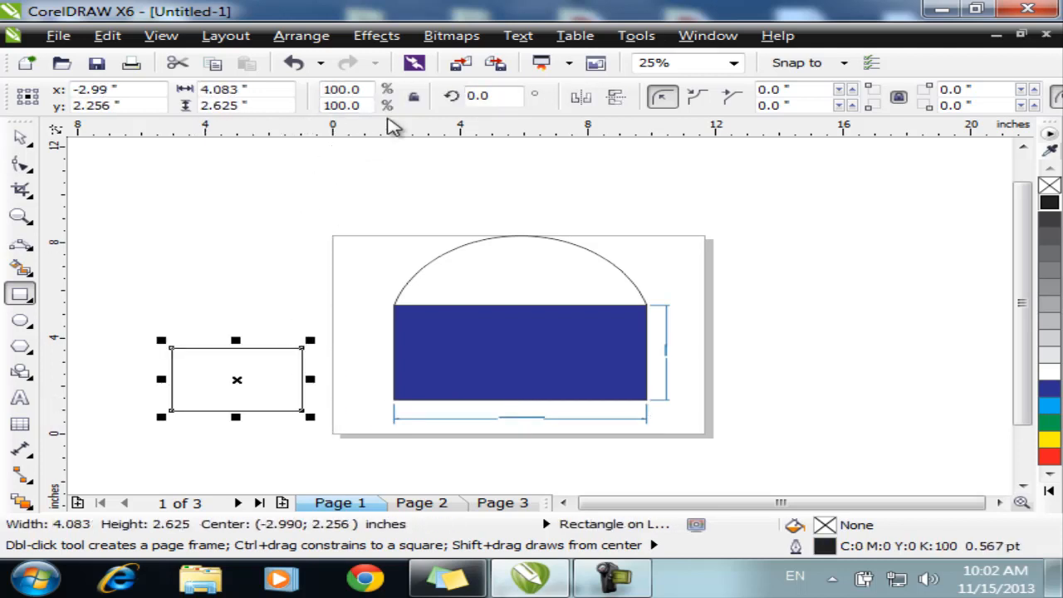
pyautogui.click(475, 96)
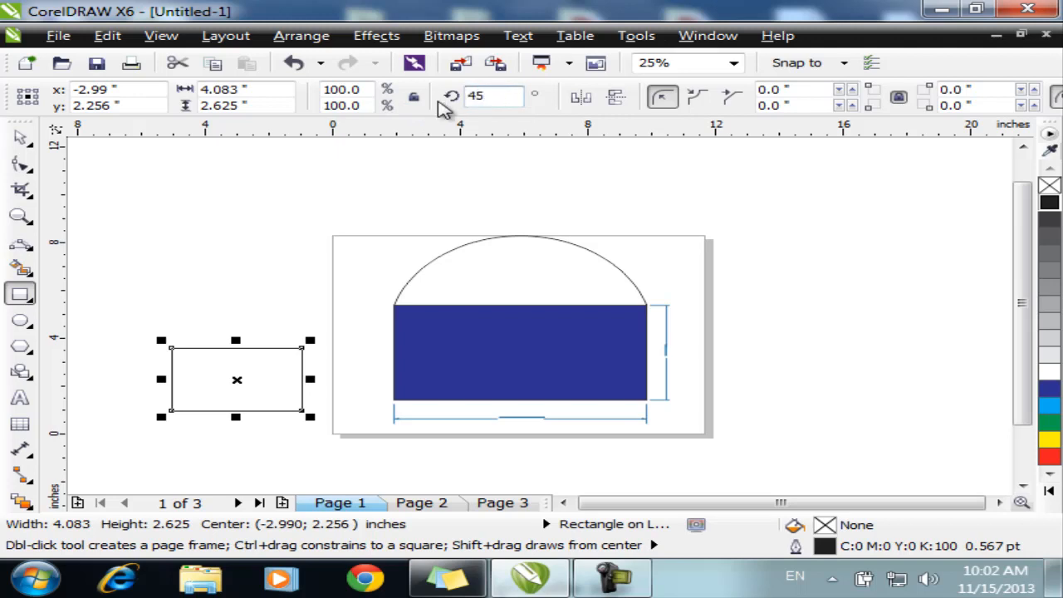
pyautogui.press('Return')
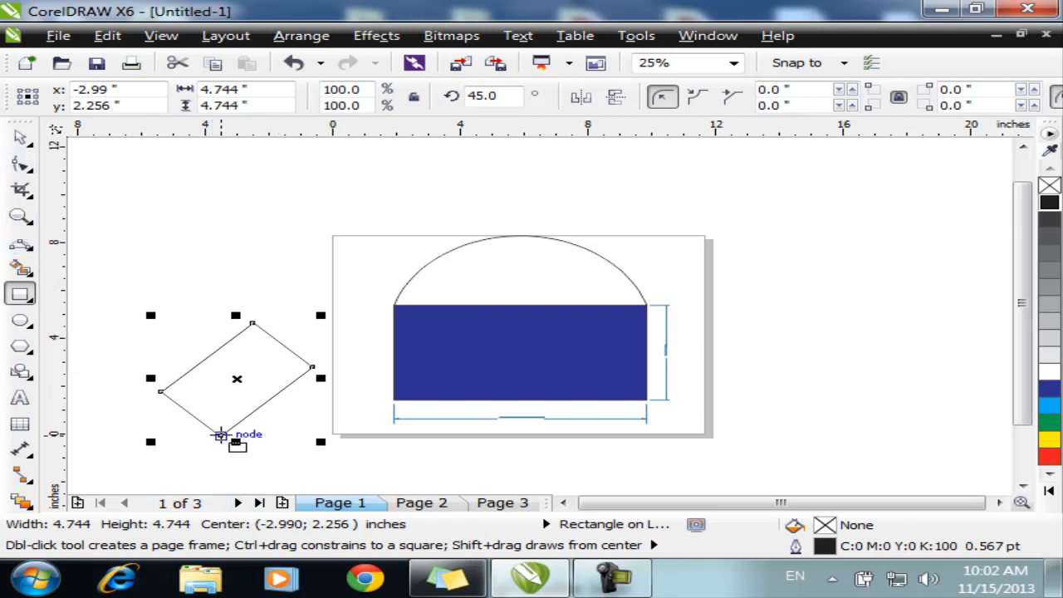
# Step: Draw a second rectangle about 3.72 by 1.48 inches, starting at the rotated rectangle's lowest corner, and deselect it
pyautogui.moveTo(220, 435); pyautogui.dragTo(339, 471)
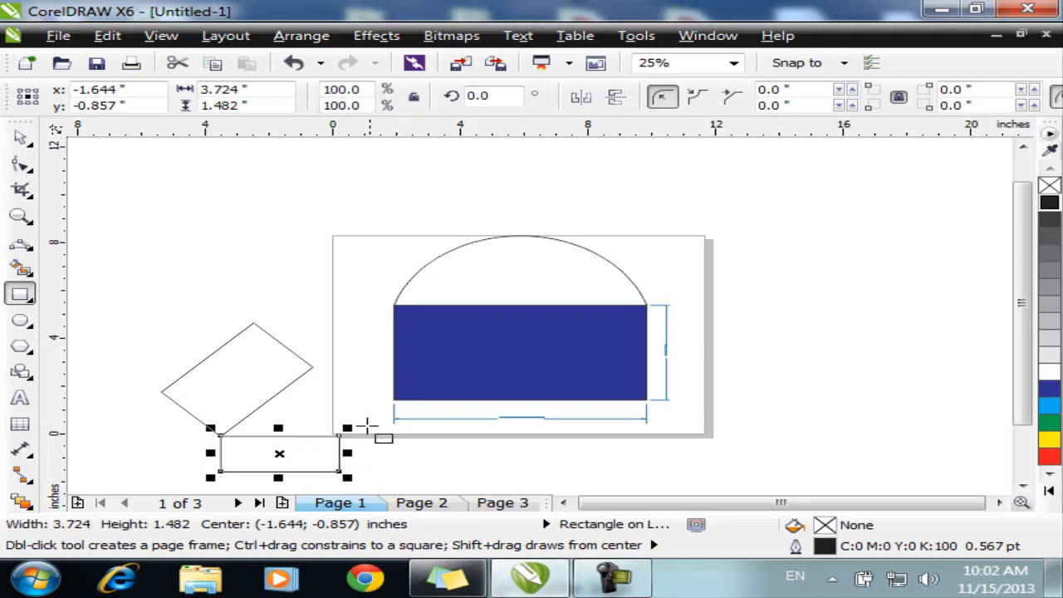
pyautogui.click(417, 463)
# Step: Add a parallel dimension from the rotated rectangle's rightmost corner to the lower rectangle's upper-right corner, placing its line outside the shapes
pyautogui.scroll(1, 352, 470)
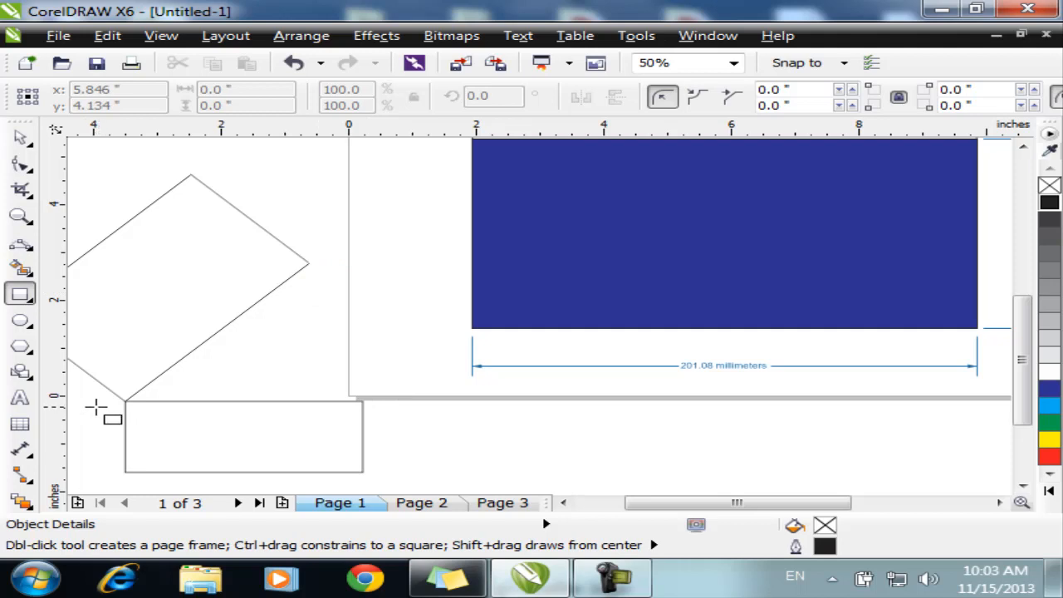
pyautogui.click(28, 460)
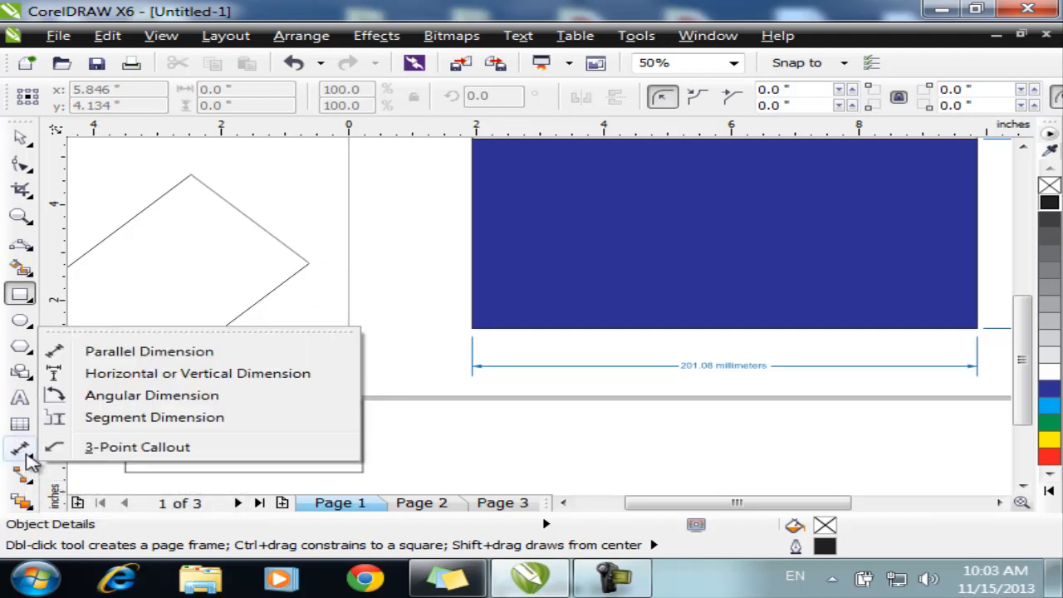
pyautogui.click(124, 352)
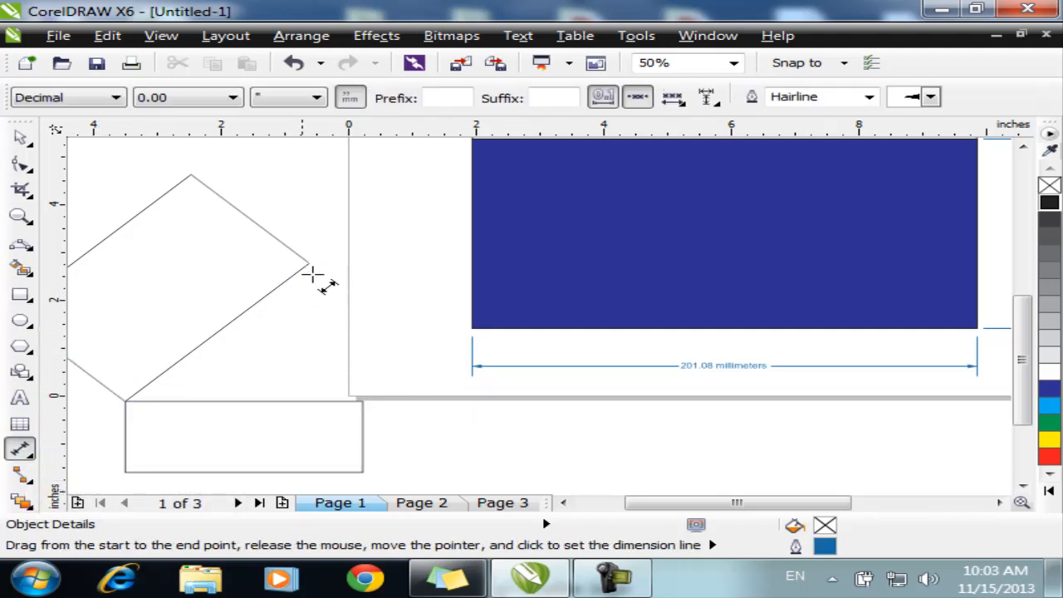
pyautogui.moveTo(309, 266); pyautogui.dragTo(362, 401)
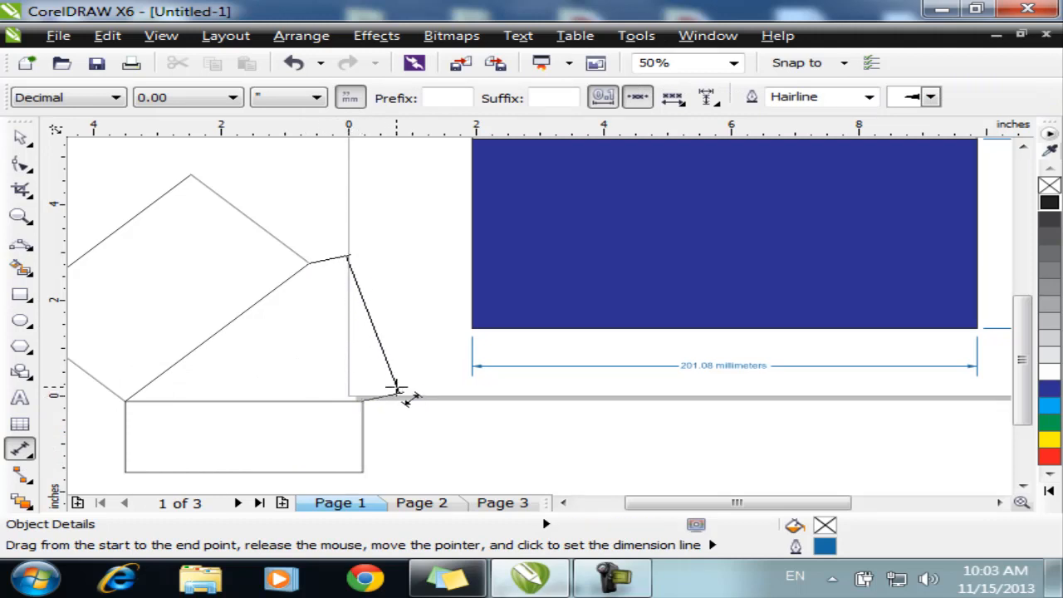
pyautogui.click(363, 327)
pyautogui.scroll(1, 370, 325)
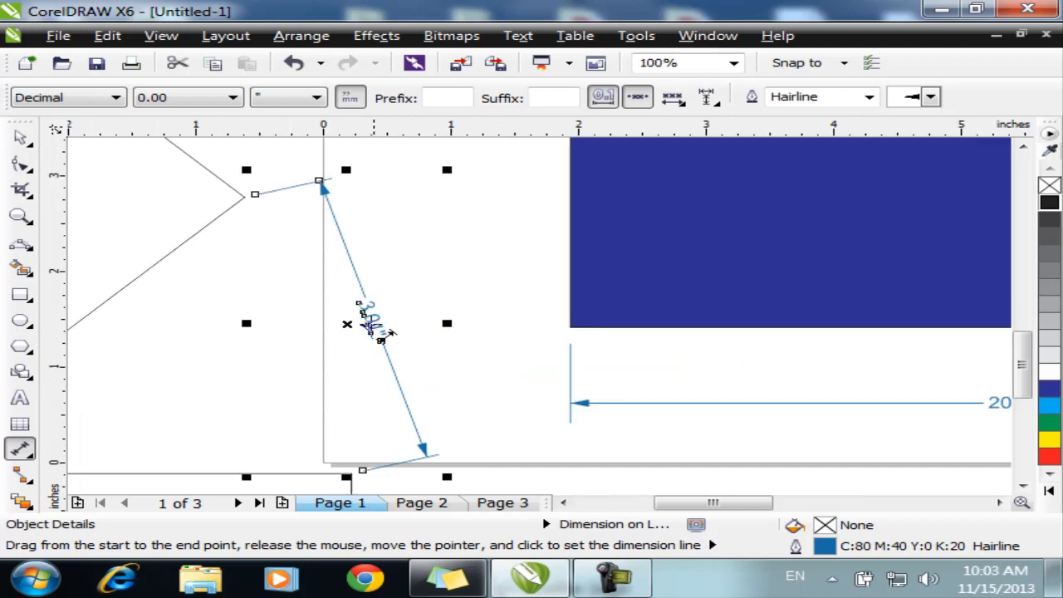
pyautogui.press('Escape')
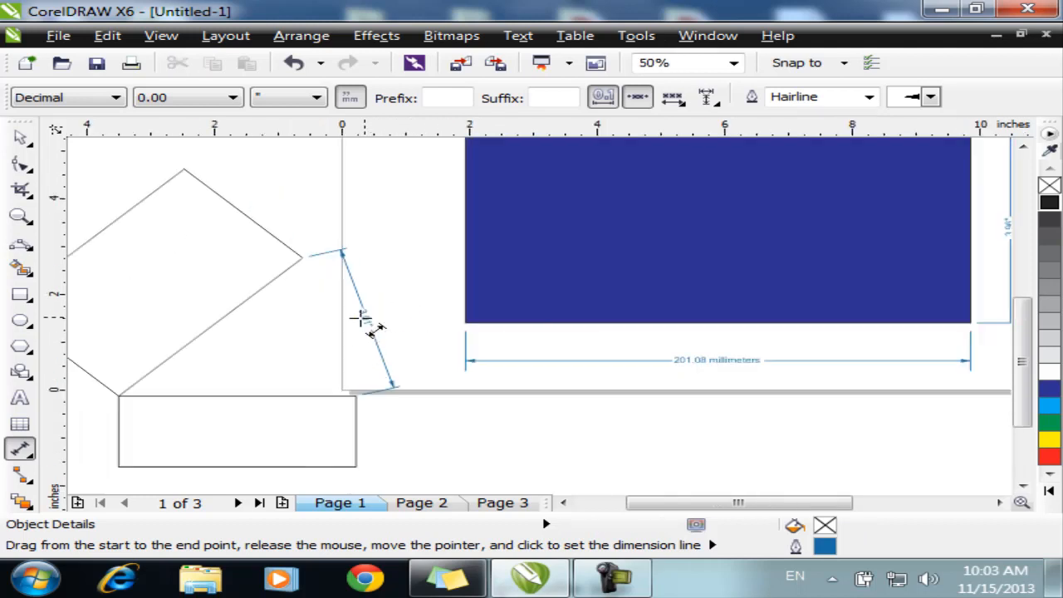
pyautogui.scroll(-1, 362, 320)
pyautogui.scroll(-1, 376, 404)
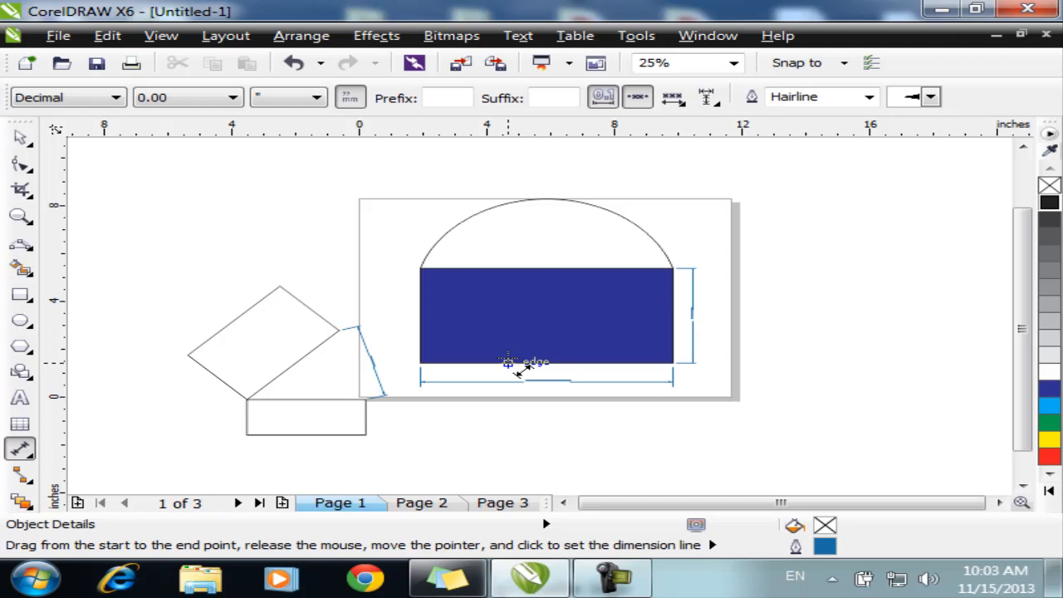
pyautogui.scroll(1, 747, 307)
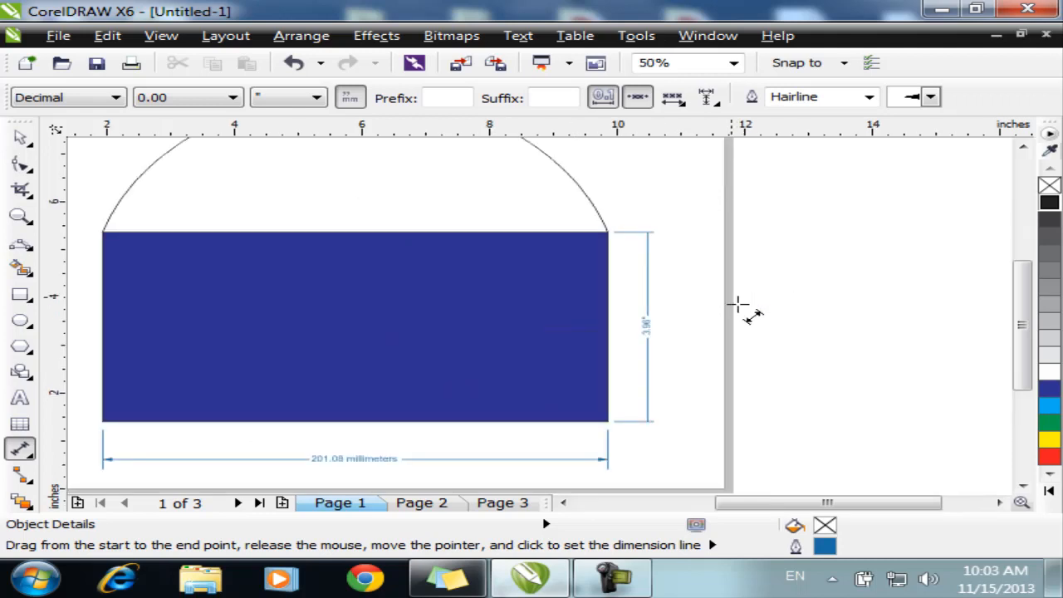